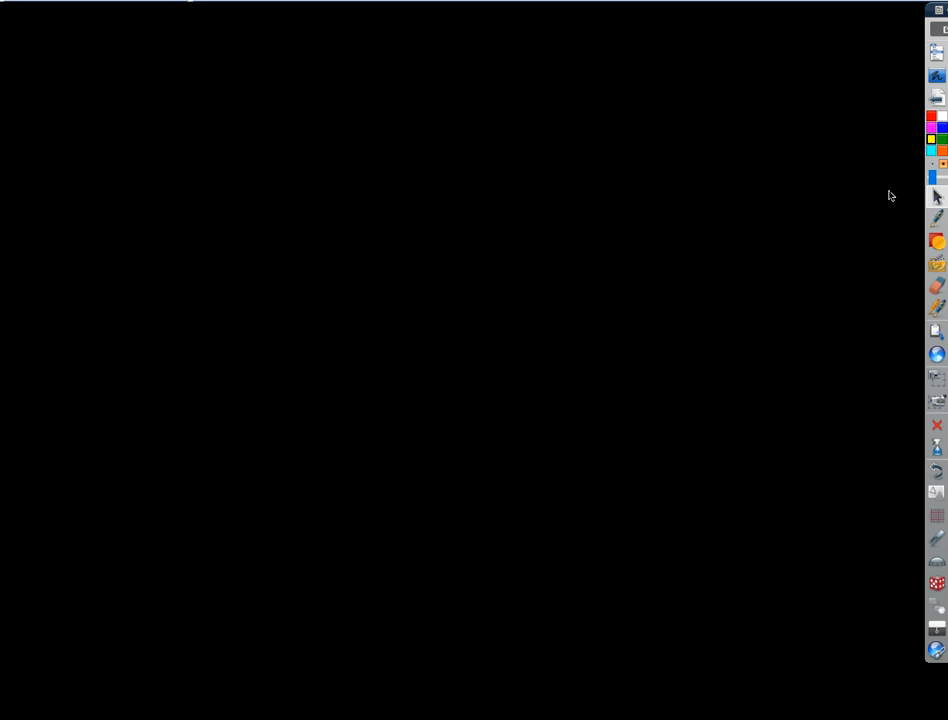
Open the quiz "5.4 PR 2: Solving Linear-Quadratic Systems Graphically" from the course page and start its preview.
left_click(937, 77)
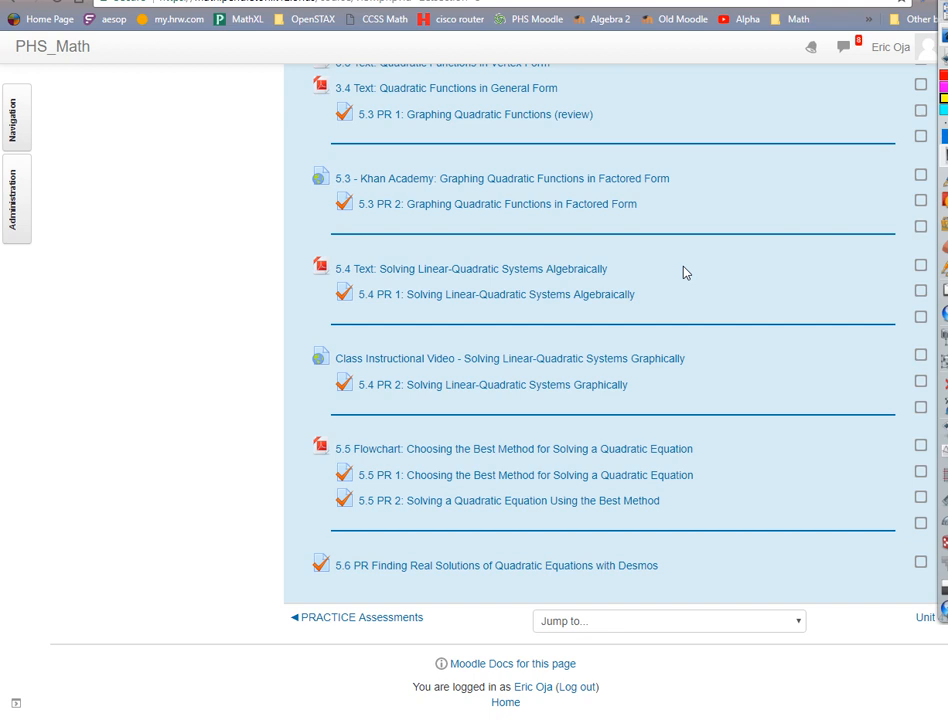
left_click(490, 390)
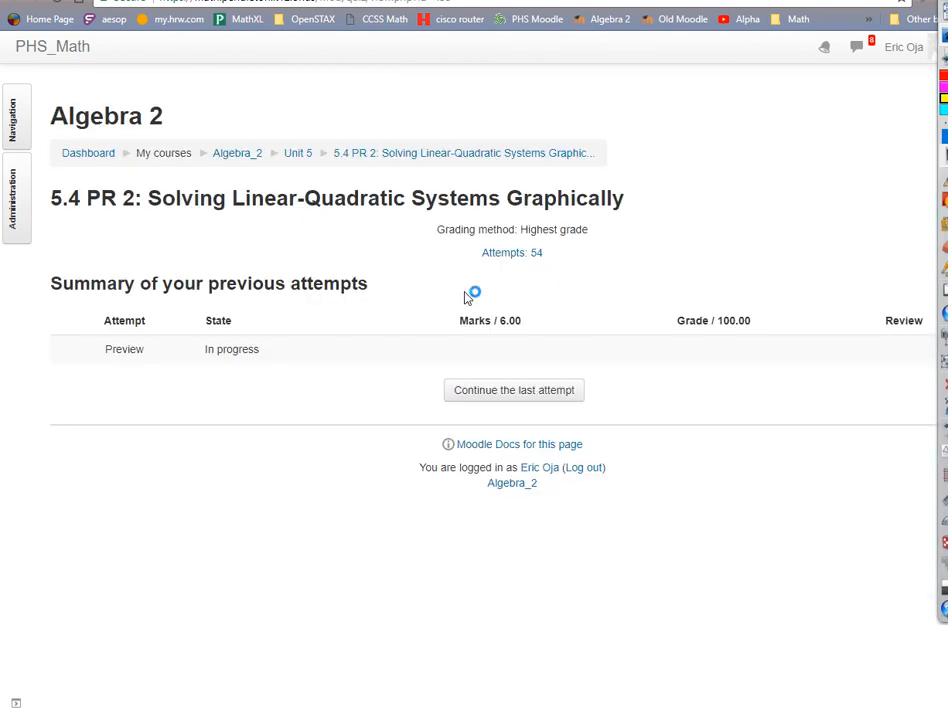
left_click(16, 210)
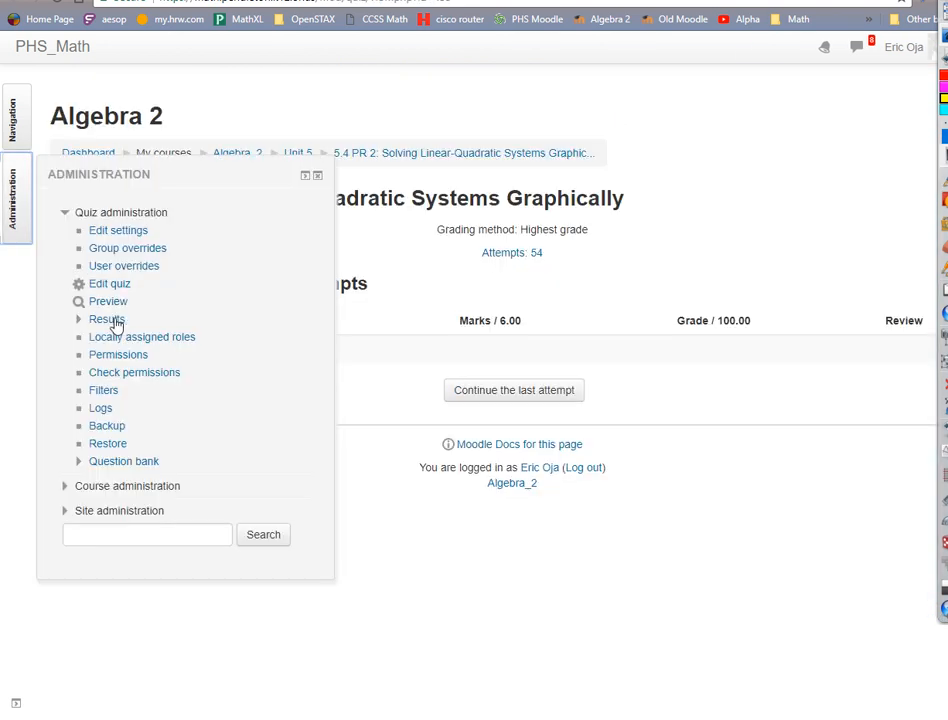
left_click(113, 306)
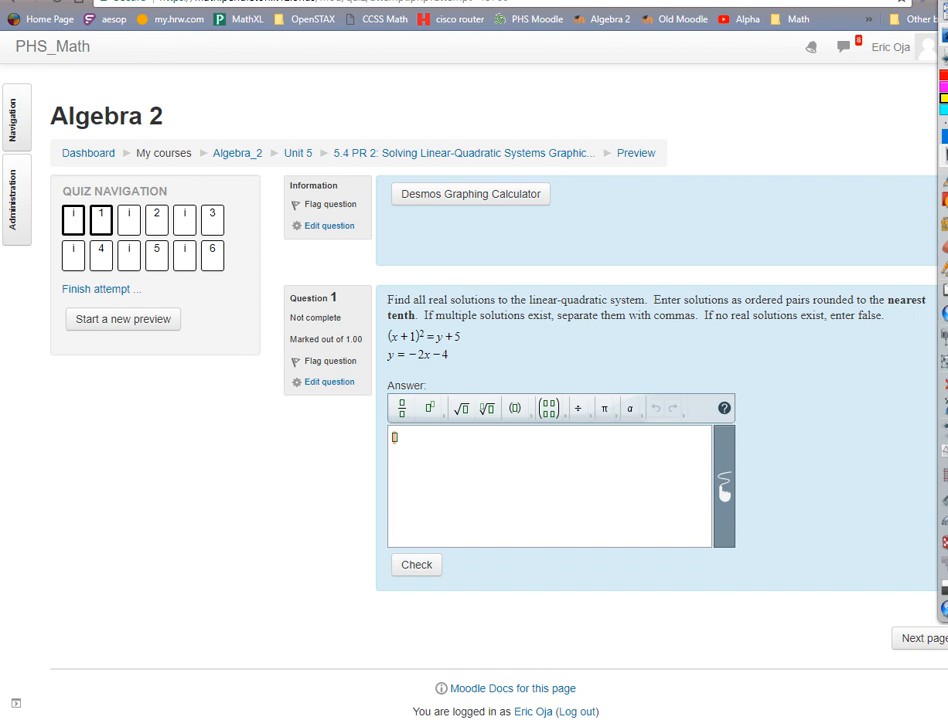
Place the Desmos calculator window beside the quiz question and delete the existing expression from its list.
left_click_drag(2, 100, 0, 144)
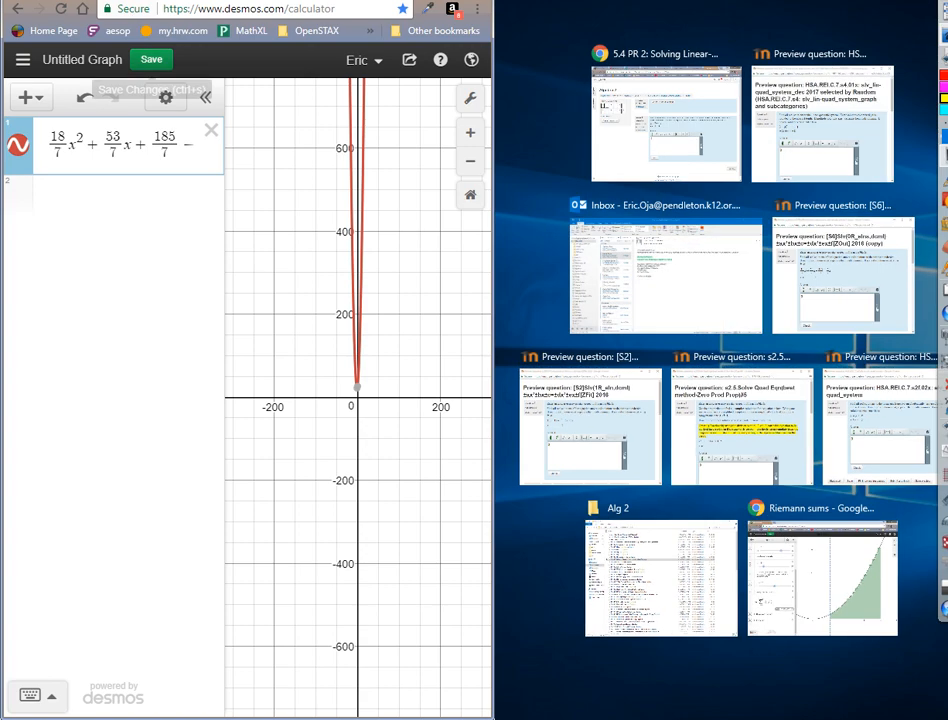
left_click(515, 172)
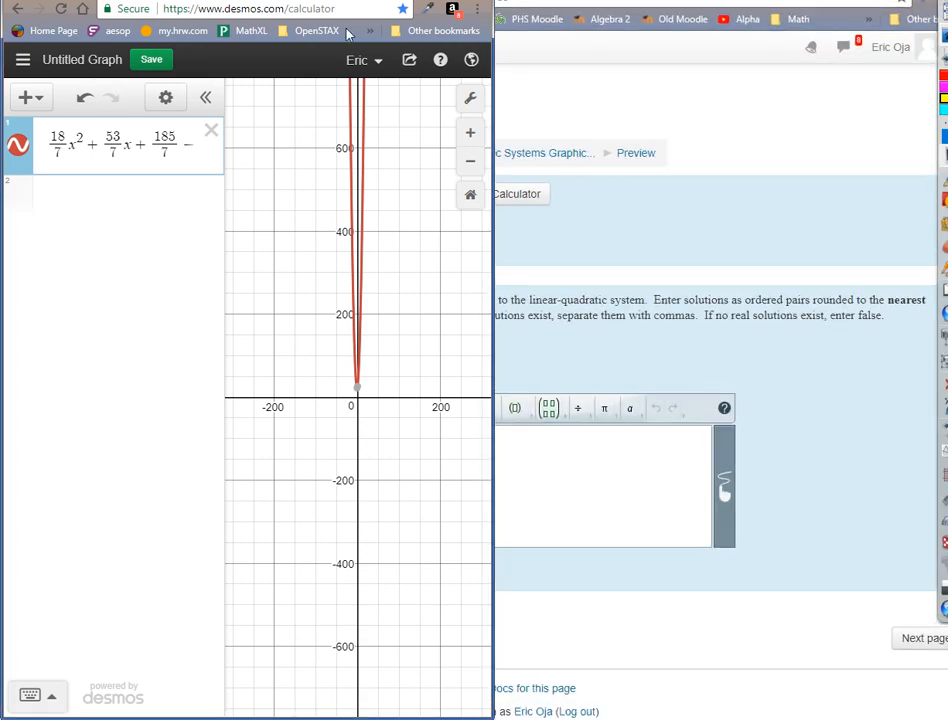
left_click_drag(300, 2, 185, 2)
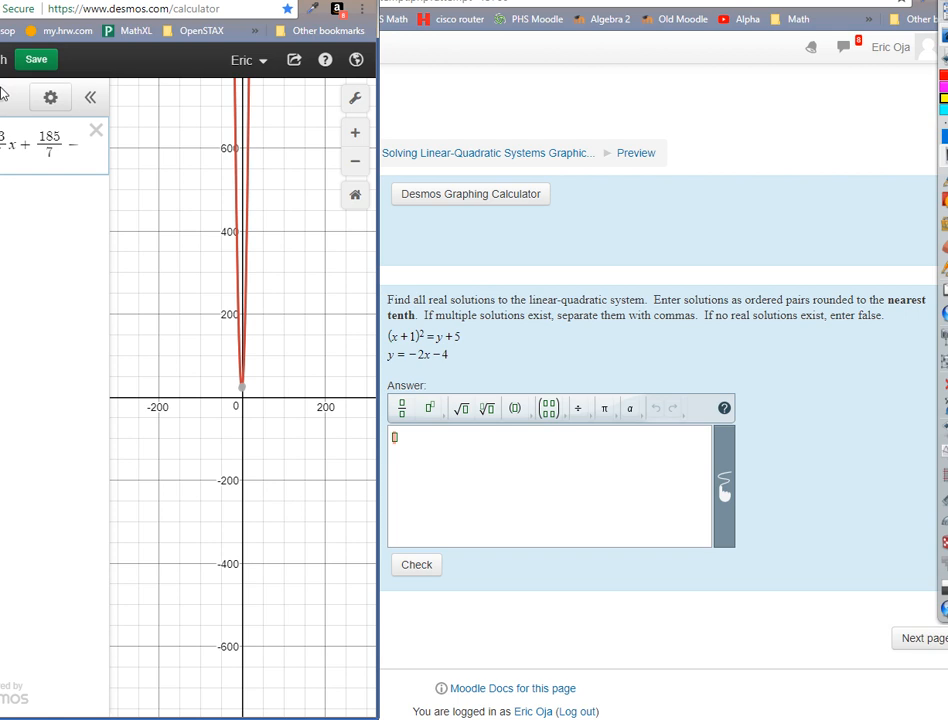
left_click_drag(251, 2, 0, 107)
left_click(515, 172)
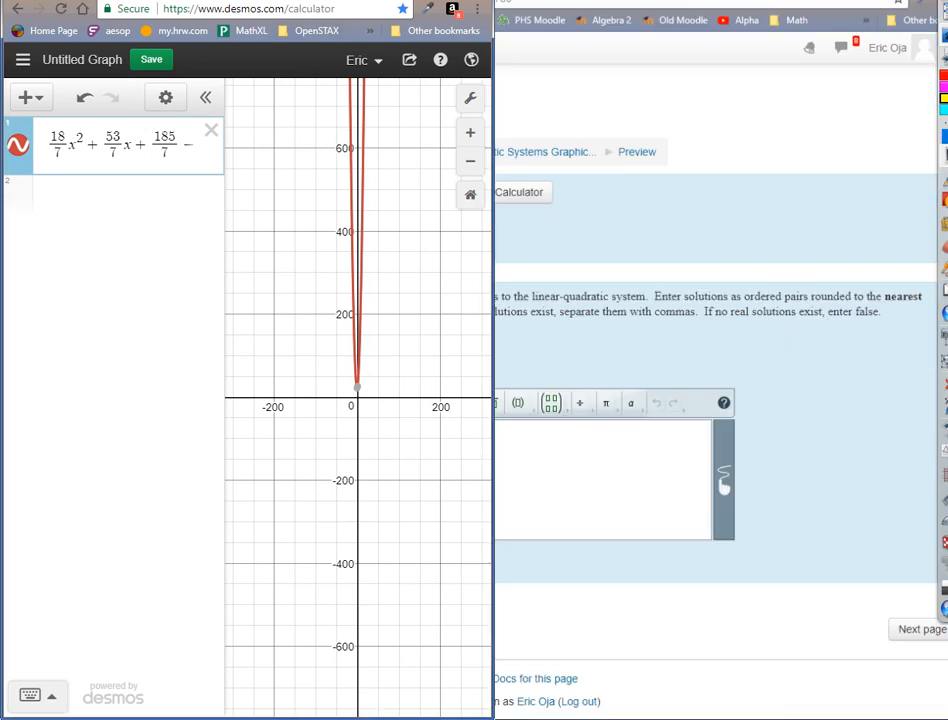
left_click_drag(300, 2, 828, 2)
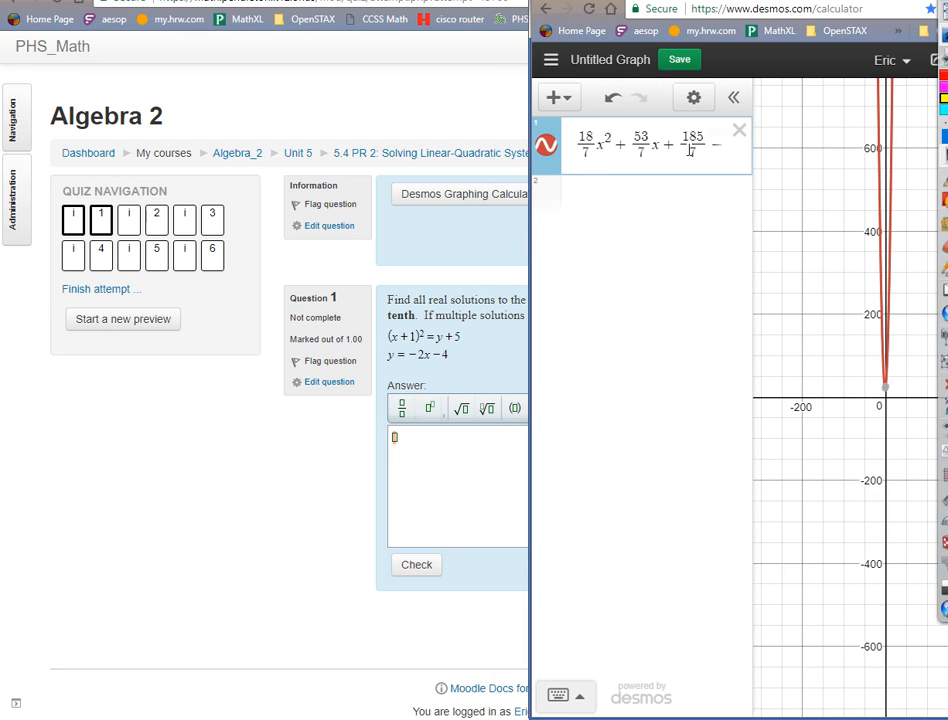
left_click(739, 131)
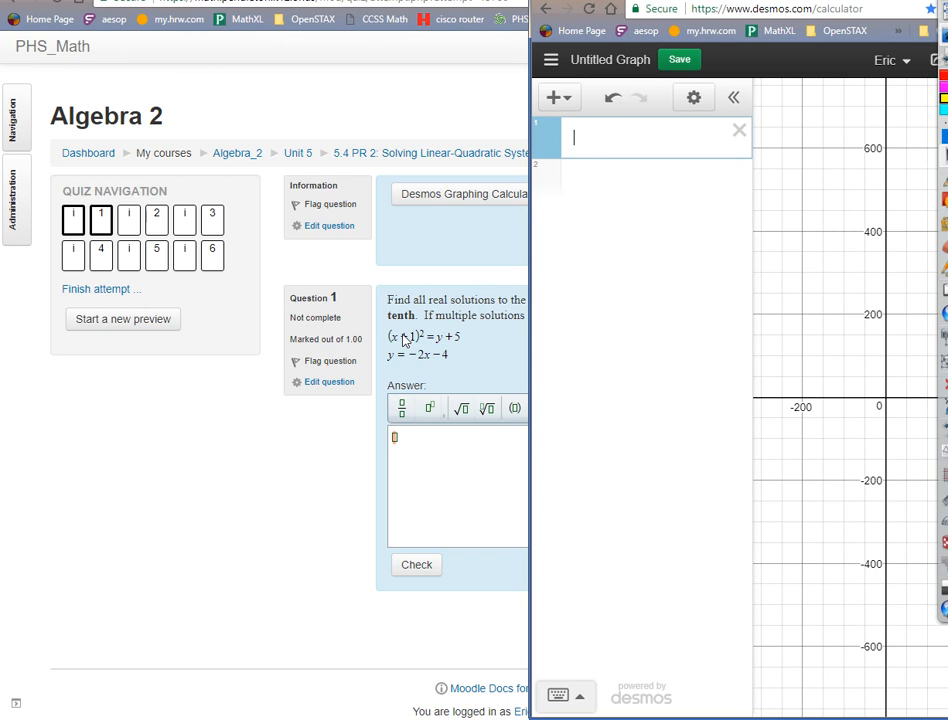
Enlarge the quiz page so that the question text is easier to read.
key("ctrl+plus")
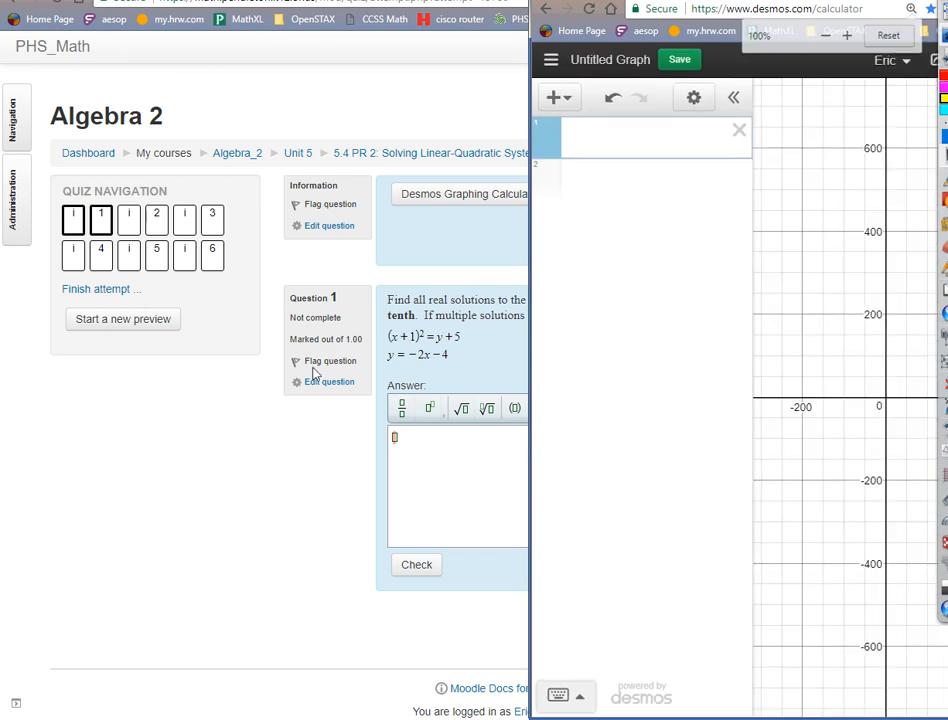
left_click(85, 493)
key("ctrl+plus")
key("ctrl+plus")
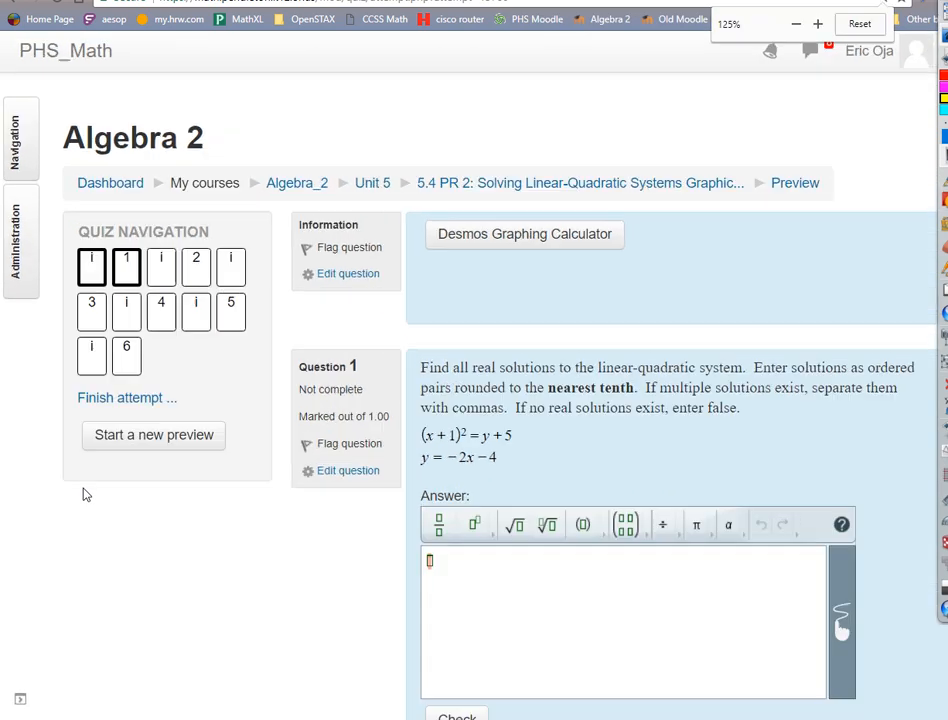
key("ctrl+plus")
key("ctrl+plus")
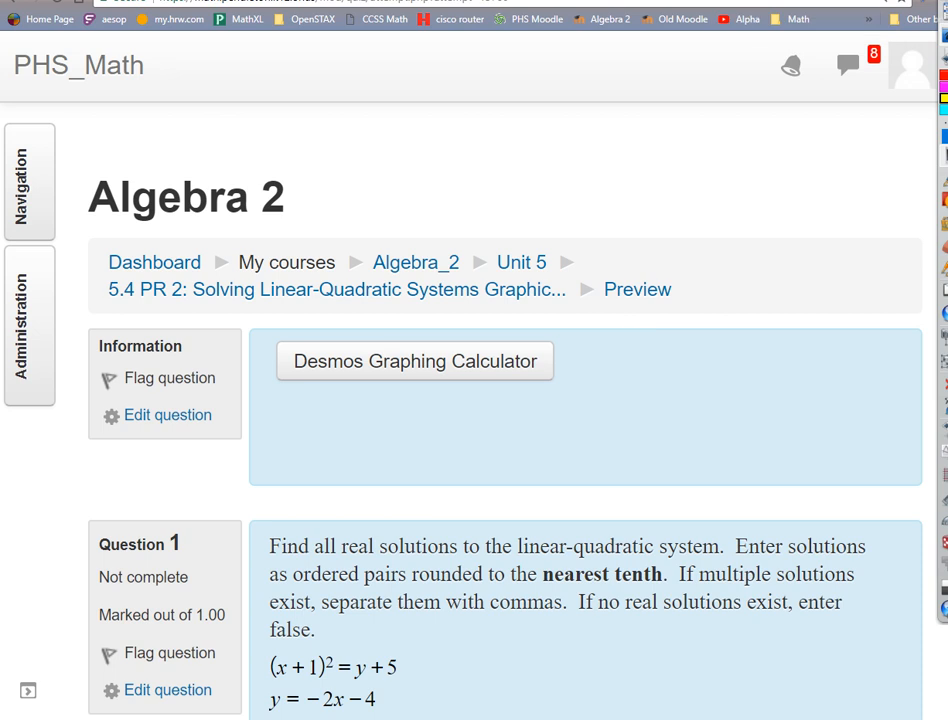
Graph the quadratic equation of Question 1, (x+1)^2 = y+5, as the first expression in Desmos.
key("alt+Tab")
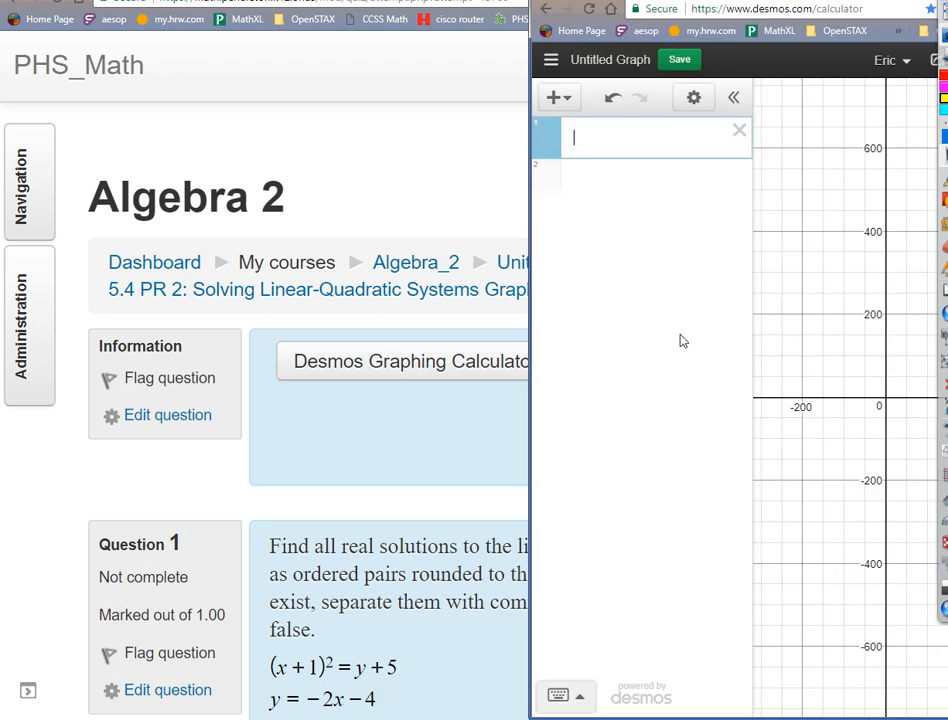
scroll(440, 600, "down", 3)
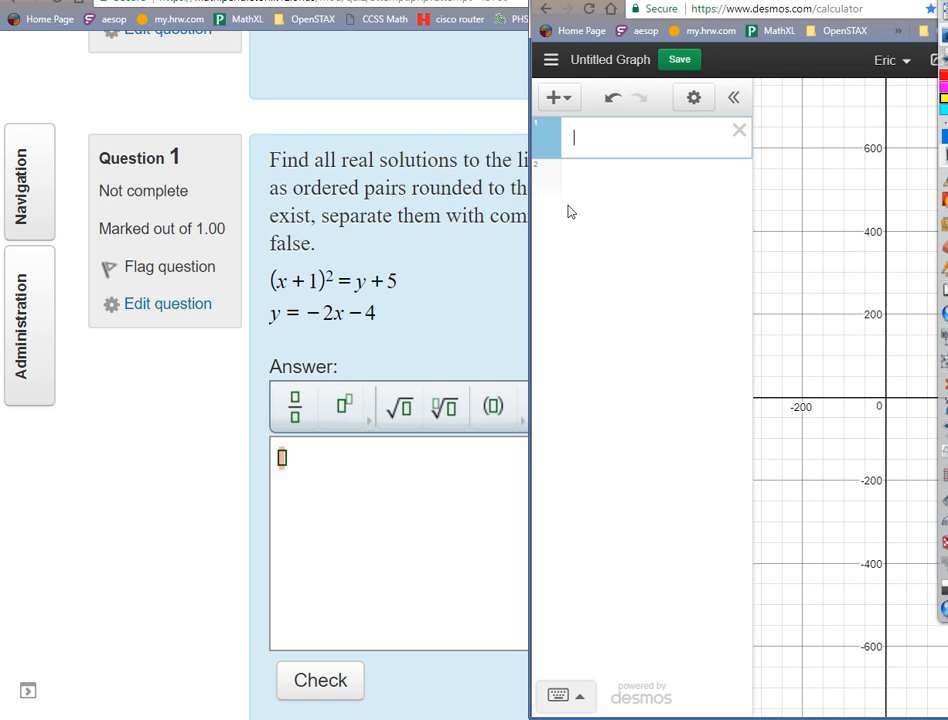
type("(")
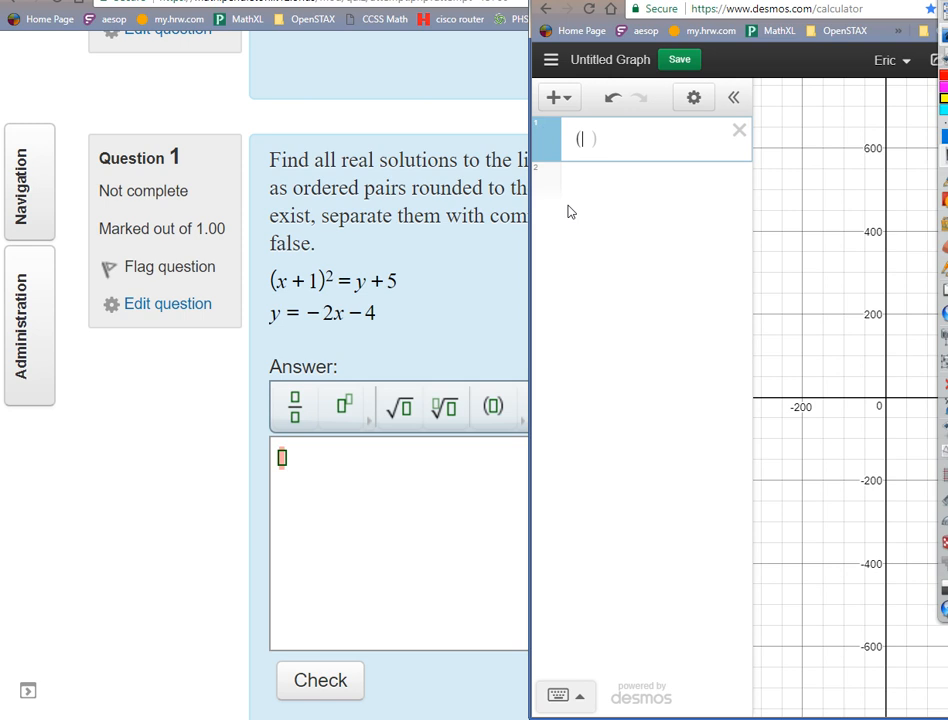
type("x + 1")
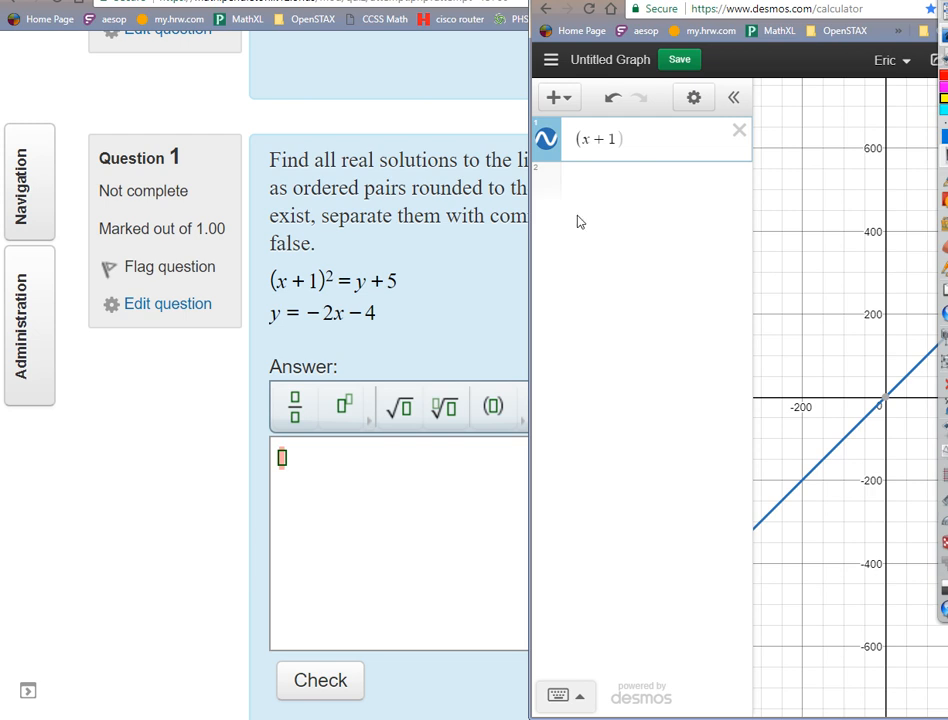
left_click(646, 139)
type("^2 ")
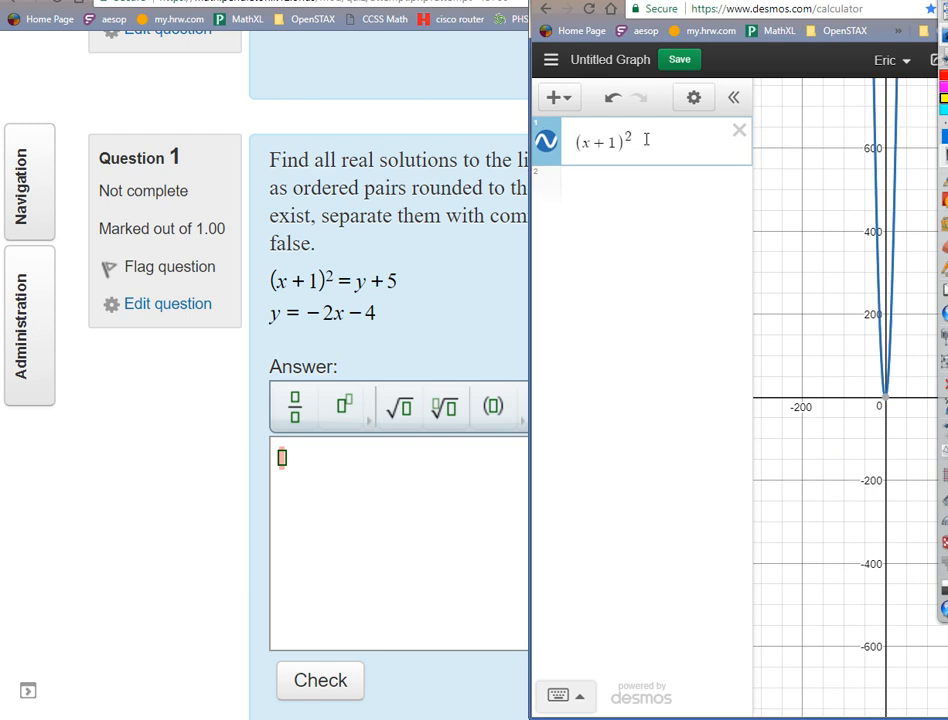
type("= ")
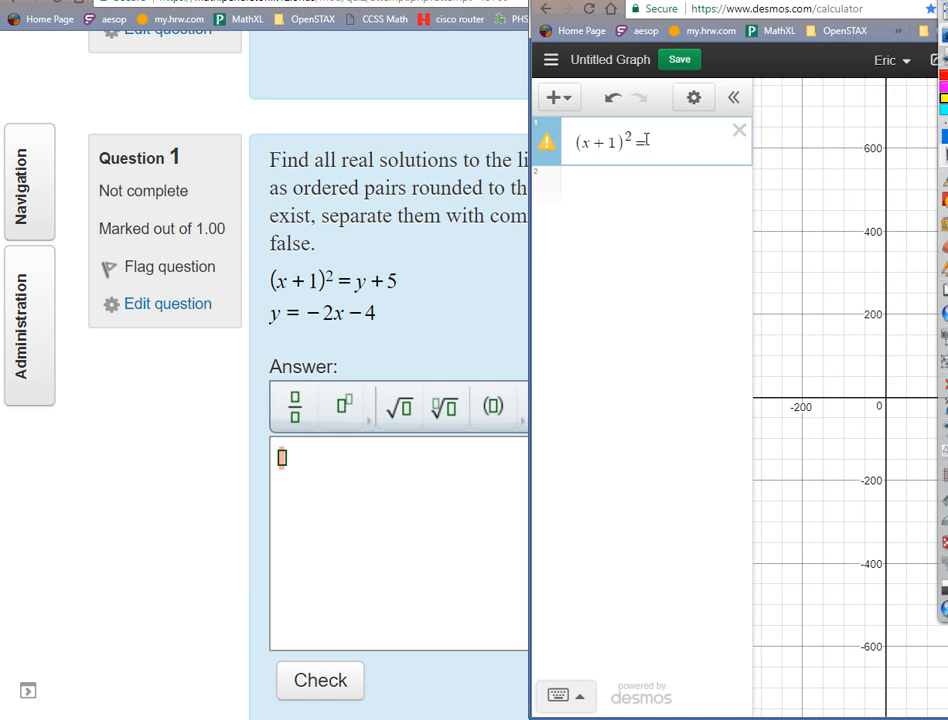
type("y + 5")
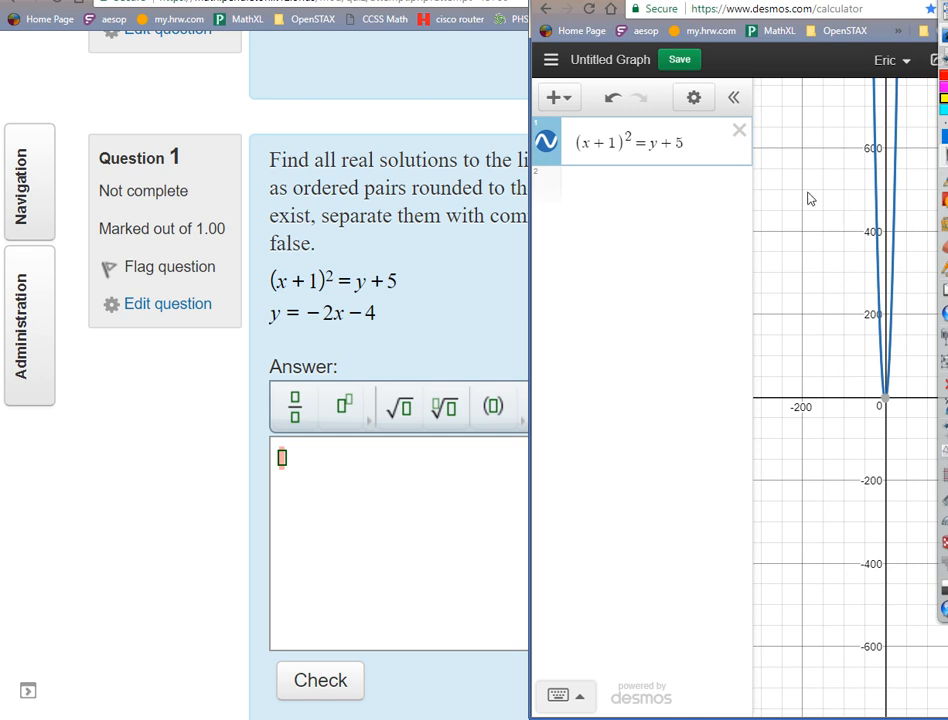
Graph the linear equation y = -2x-4 as the second expression.
key("Return")
type("y")
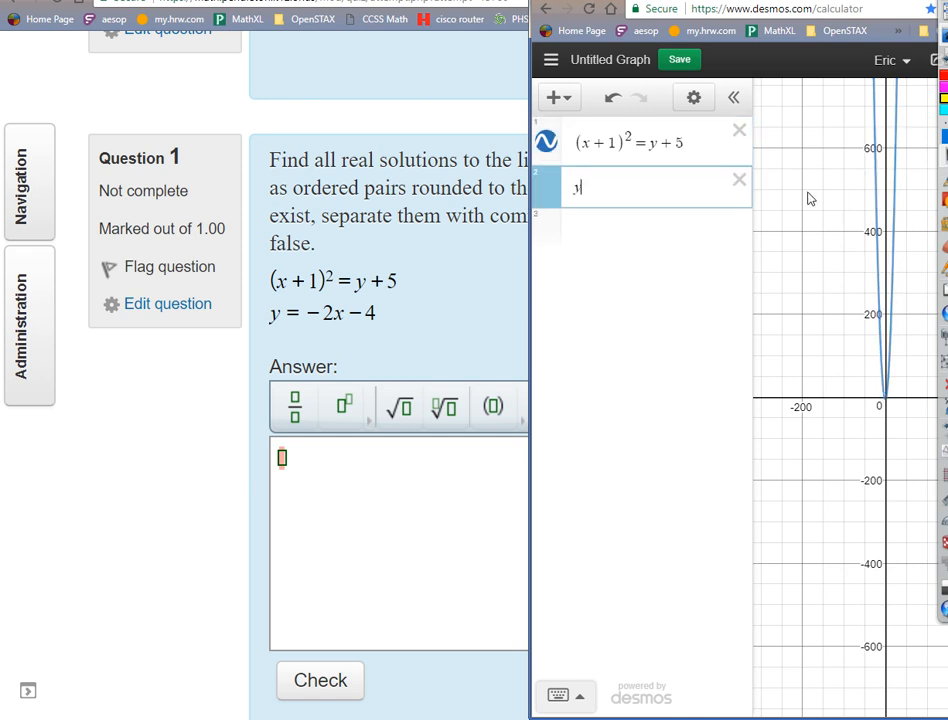
type("=-2x-")
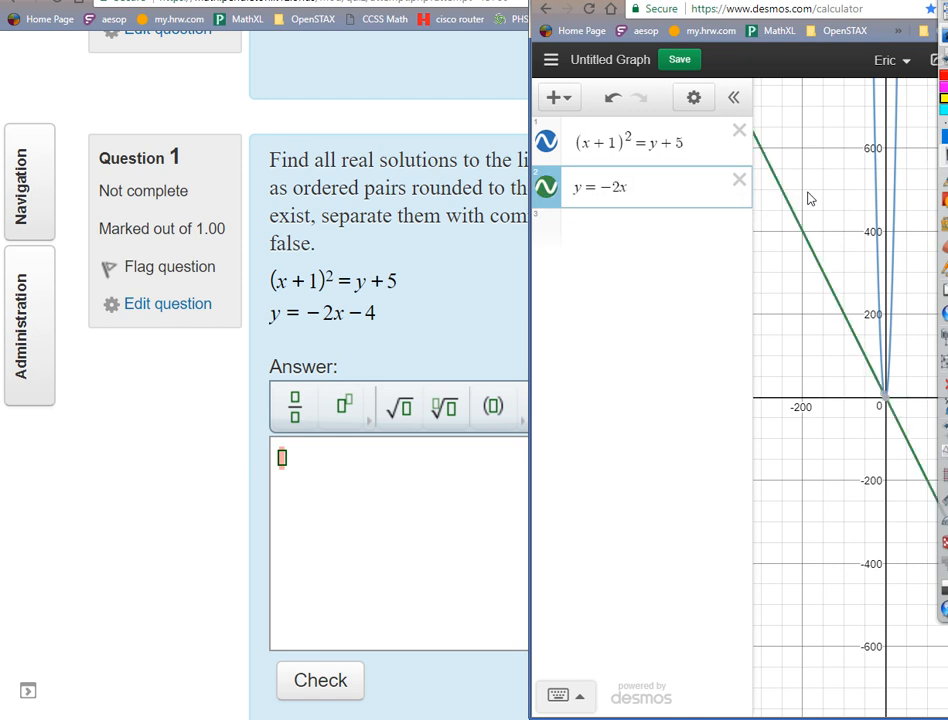
type("4")
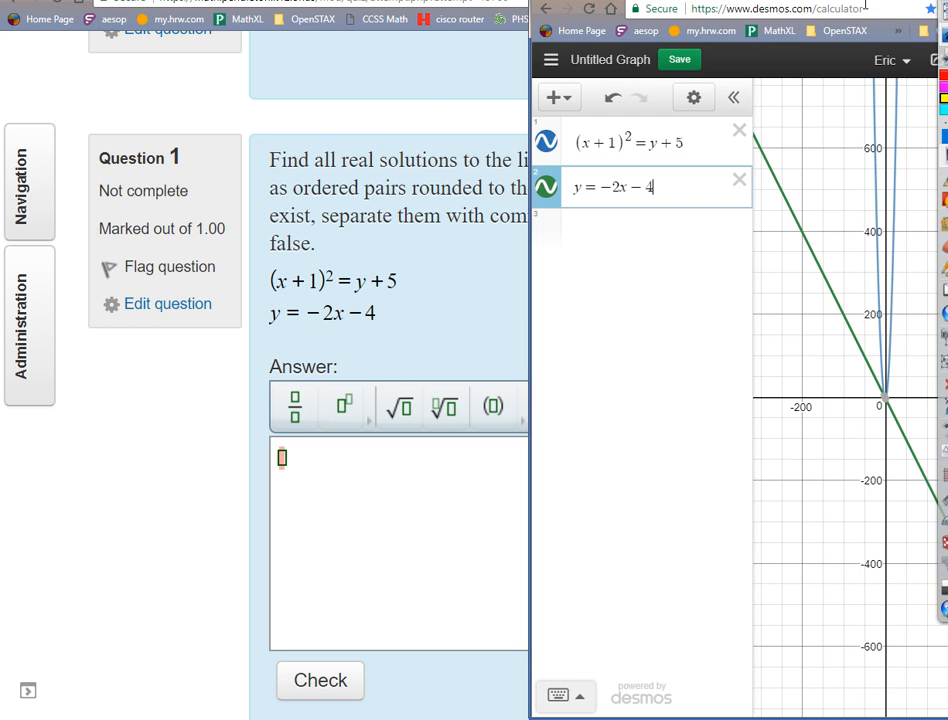
Maximize the Desmos window and hide the expression list to give the graph the full width.
left_click_drag(862, 0, 504, 0)
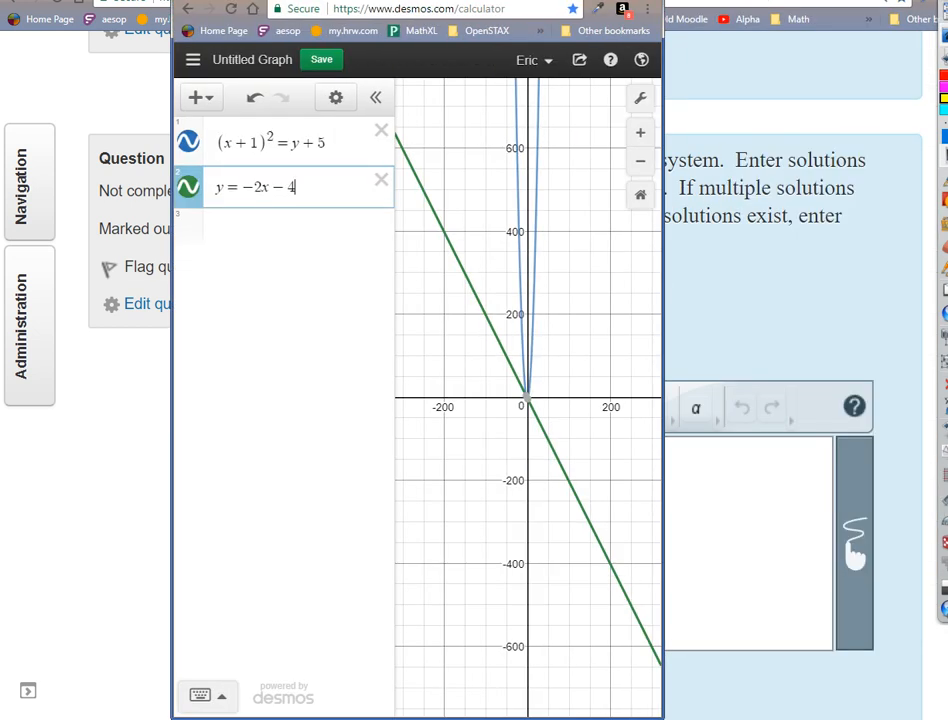
left_click(596, 0)
left_click(299, 90)
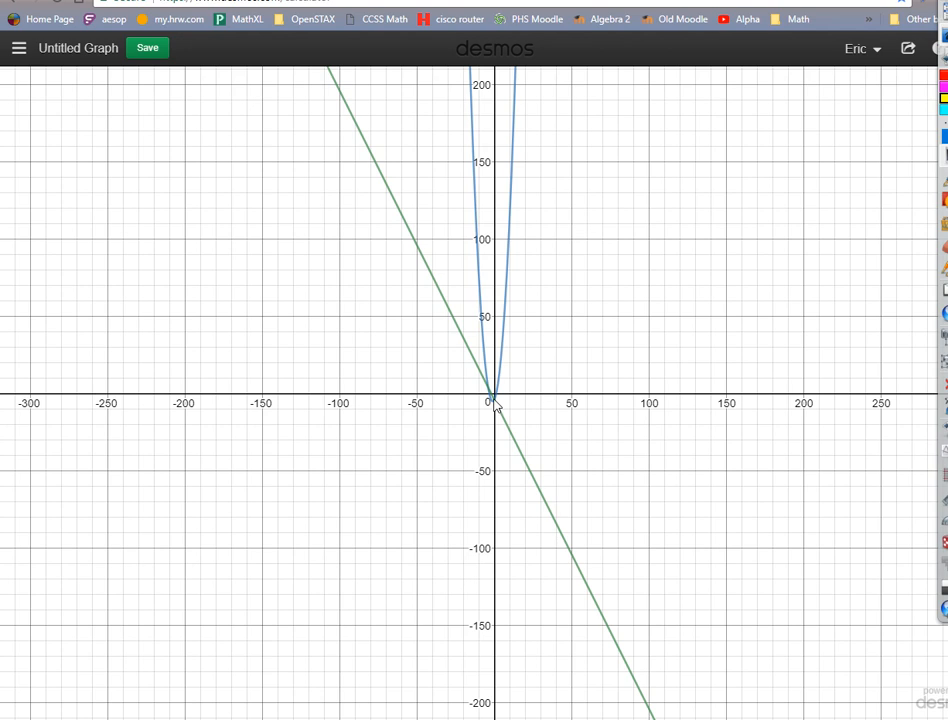
Examine both intersections of the line and the parabola and display the coordinates of each point.
scroll(495, 405, "down", 2)
scroll(498, 402, "up", 10)
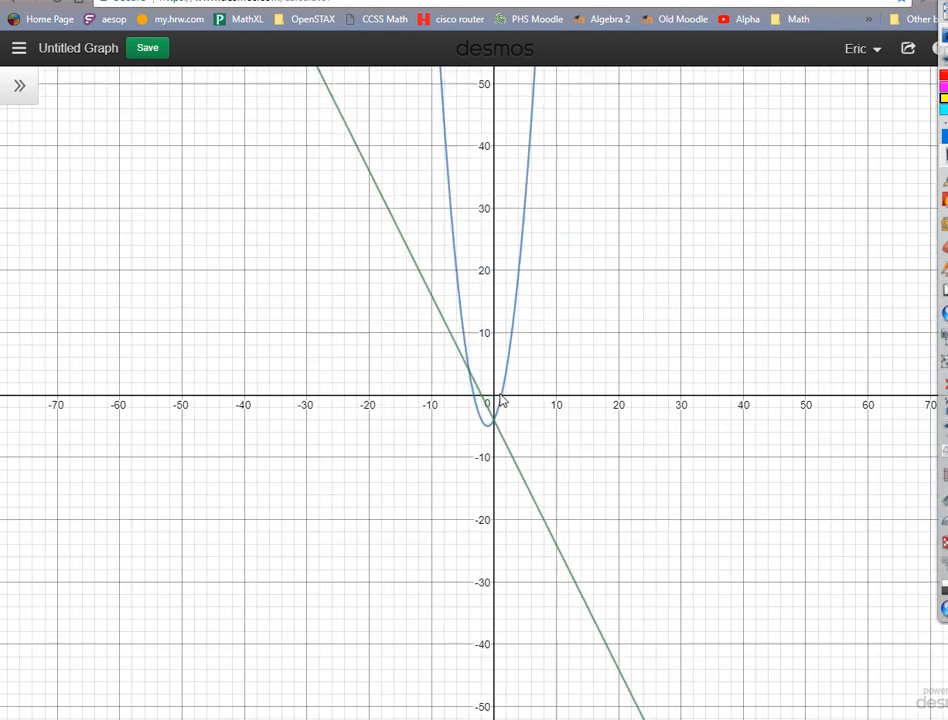
scroll(500, 400, "up", 5)
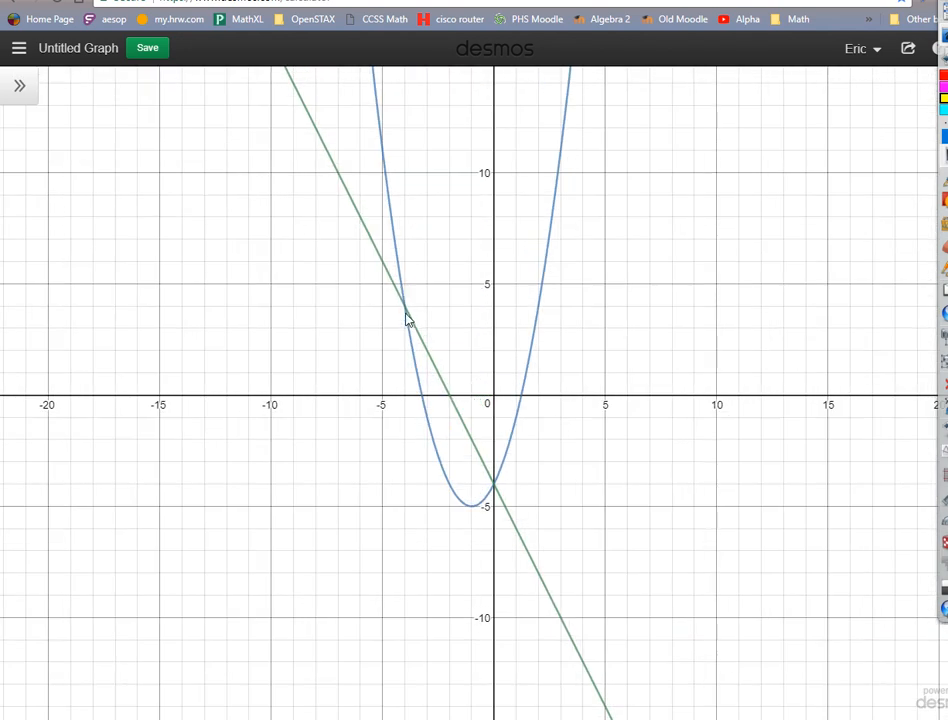
left_click(406, 313)
left_click(405, 307)
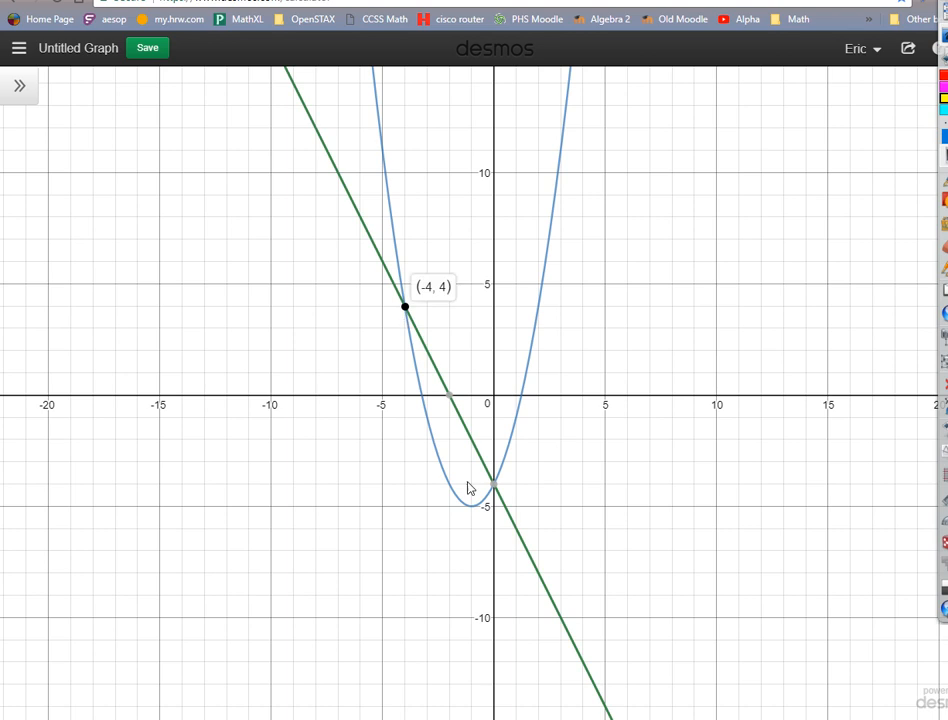
left_click(493, 484)
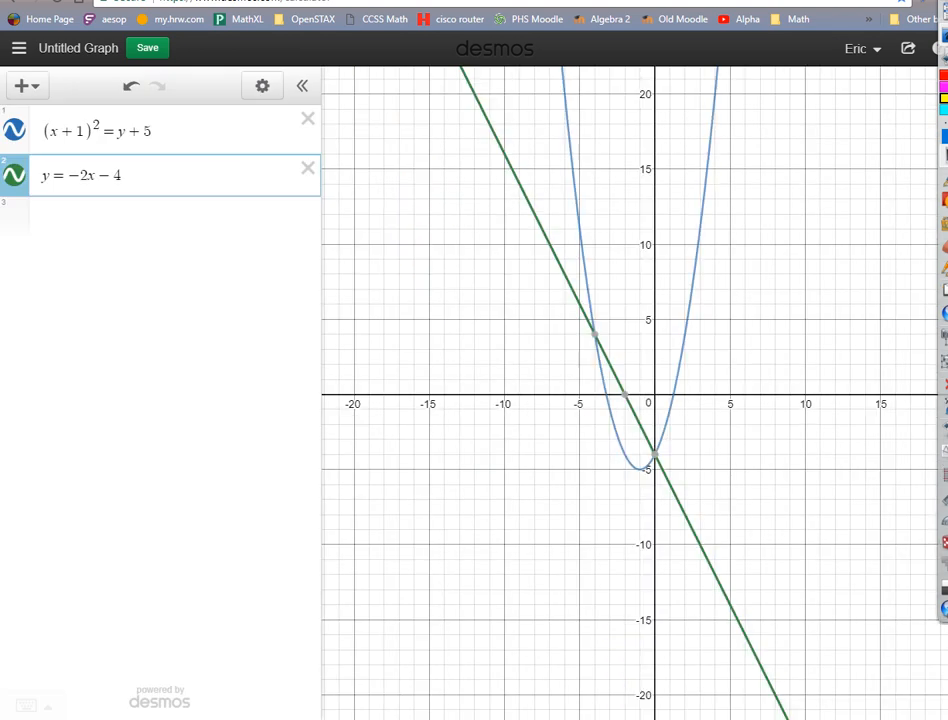
Return to the Moodle course page and open "5.6 PR Finding Real Solutions of Quadratic Equations with Desmos".
key("alt+Tab")
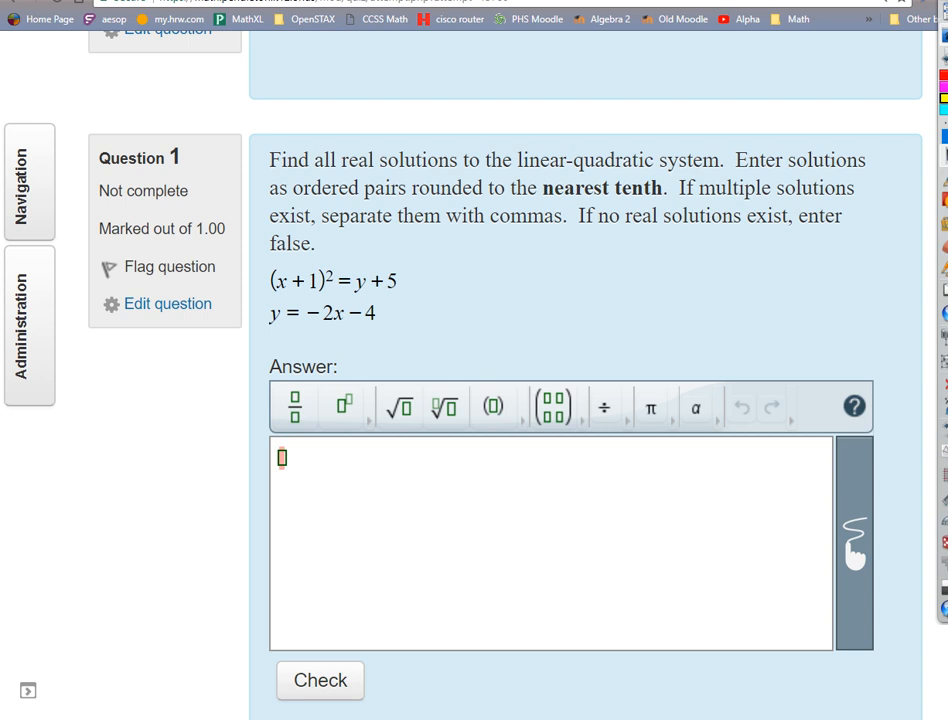
left_click(440, 0)
scroll(455, 375, "down", 6)
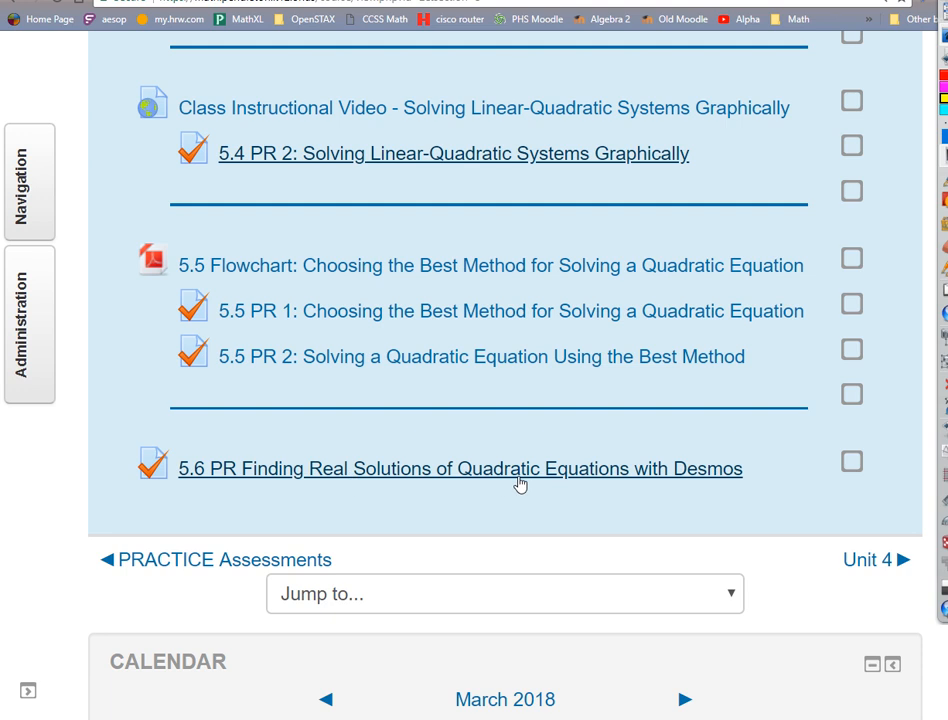
left_click(462, 470)
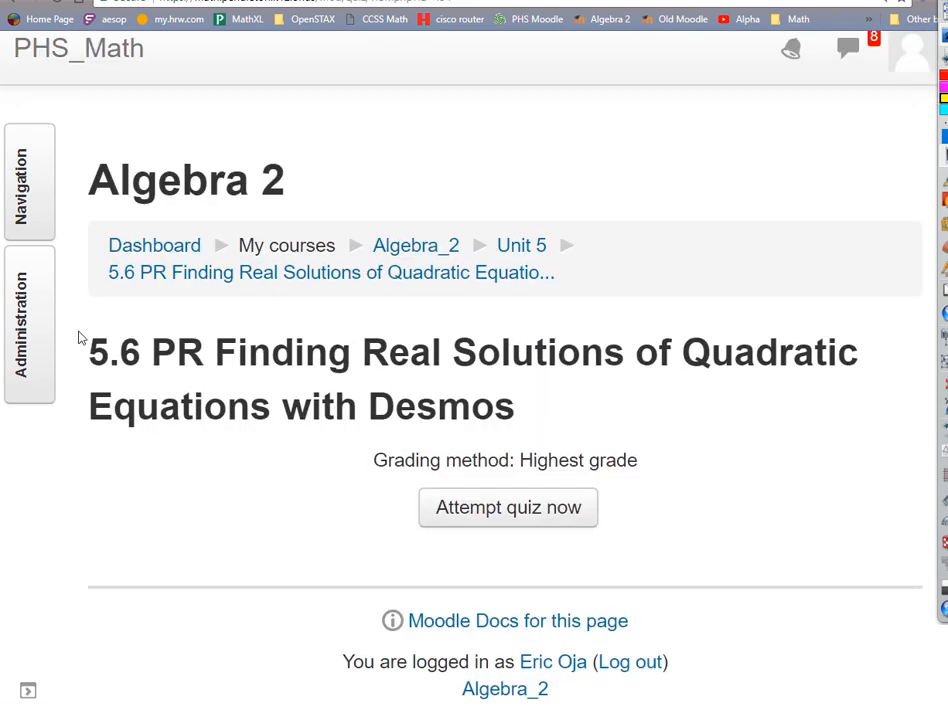
Open the results report of the 5.6 PR quiz and look over its report options.
mouse_move(36, 328)
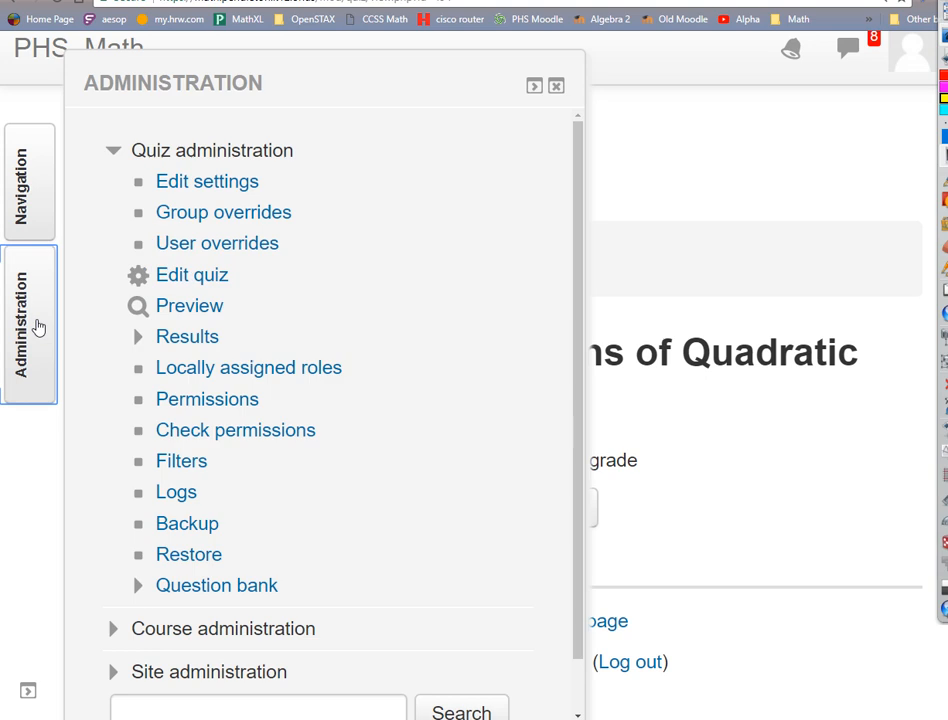
left_click(188, 338)
scroll(313, 358, "down", 6)
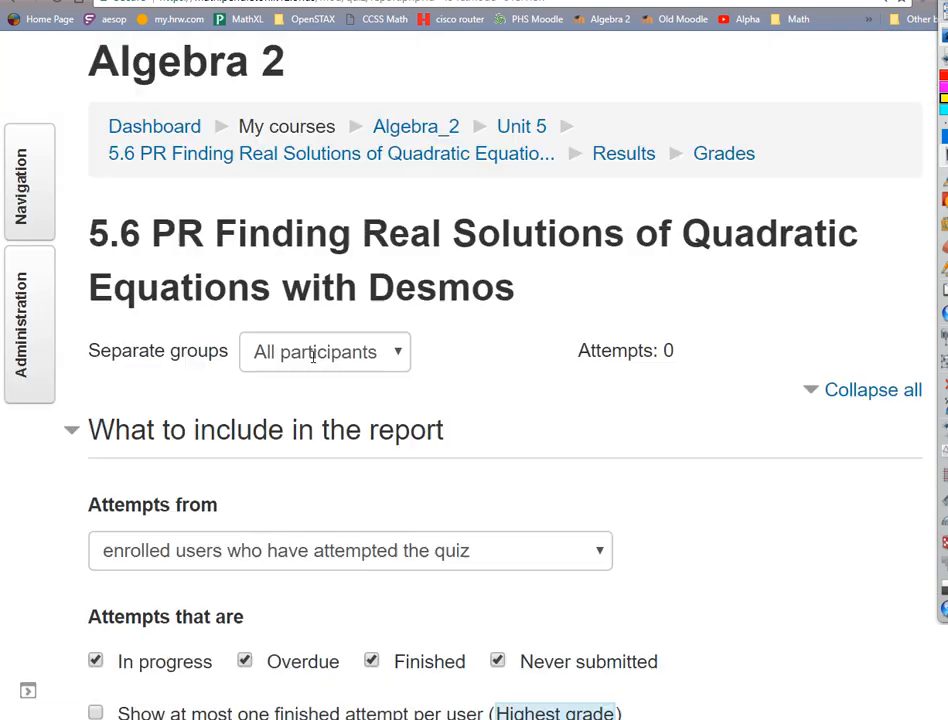
scroll(313, 363, "down", 5)
scroll(313, 363, "up", 12)
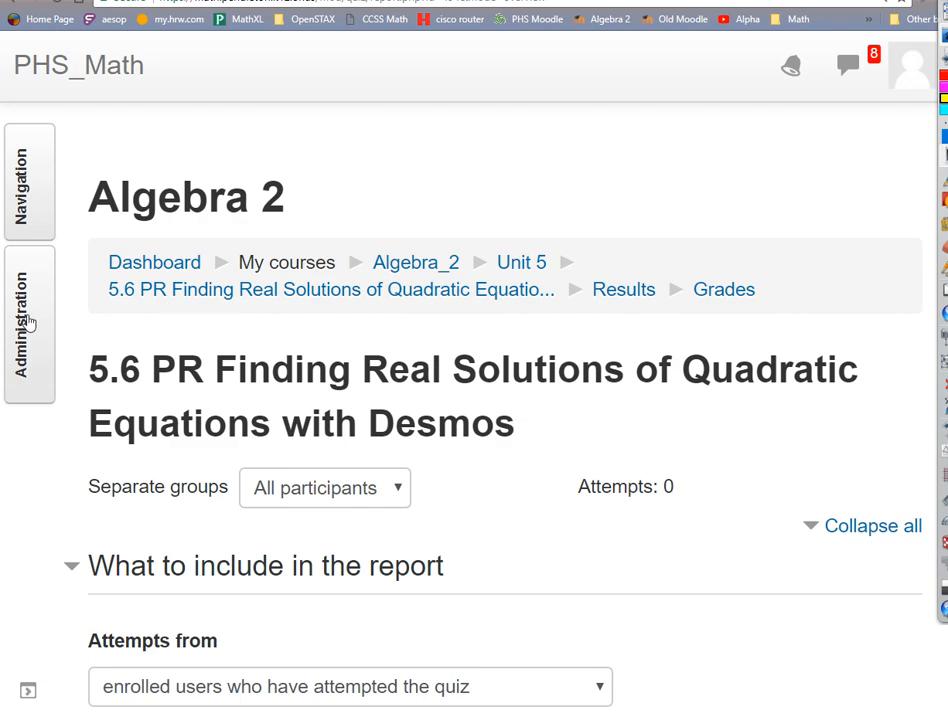
Start a preview of the 5.6 PR quiz and open question 3.
mouse_move(30, 318)
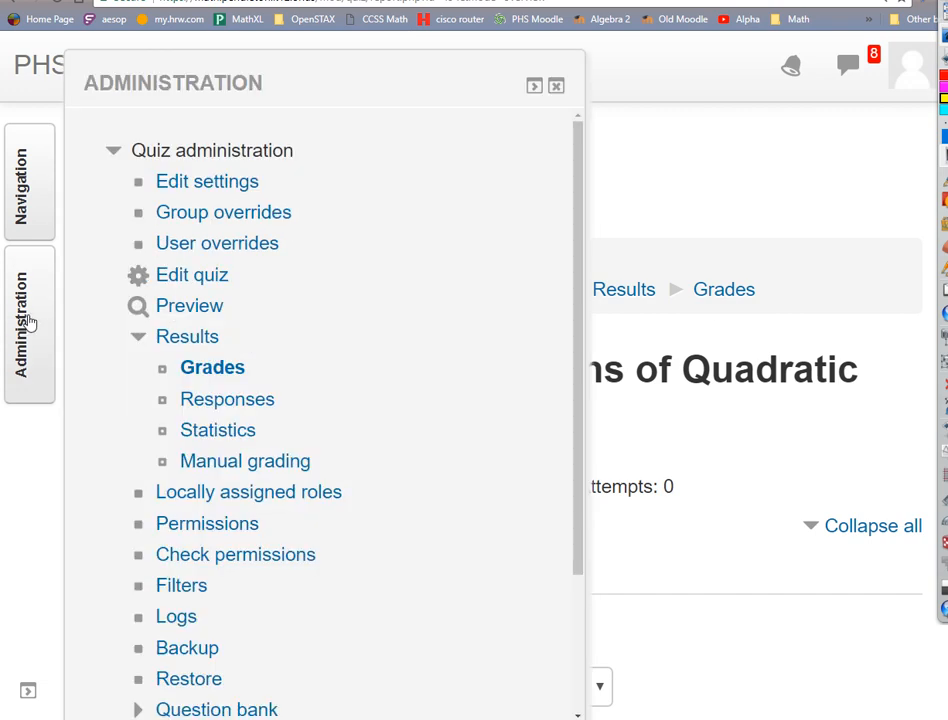
left_click(203, 315)
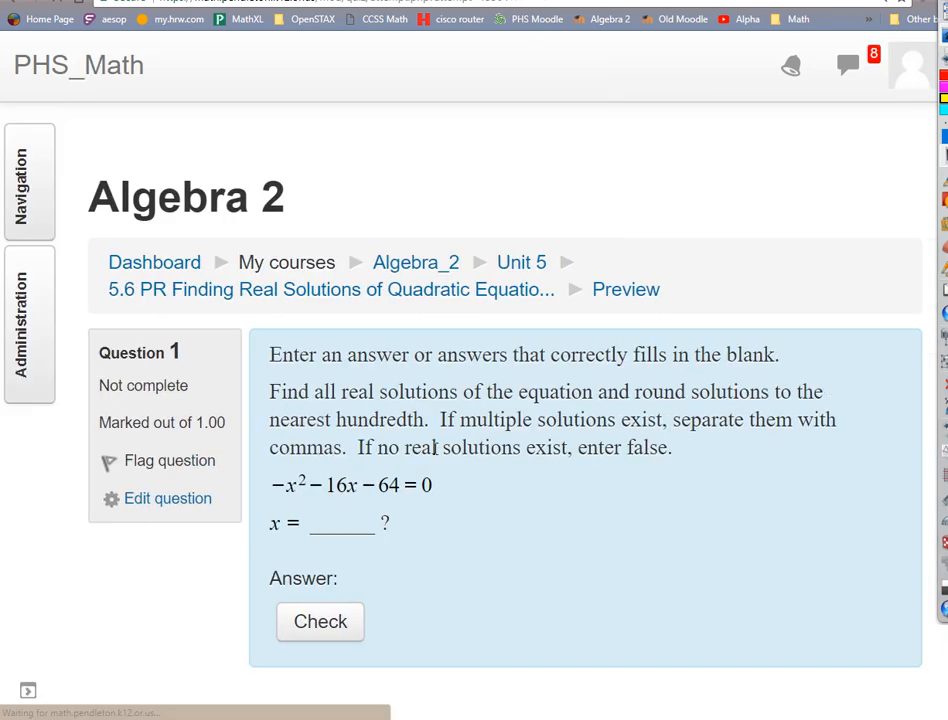
scroll(476, 470, "down", 5)
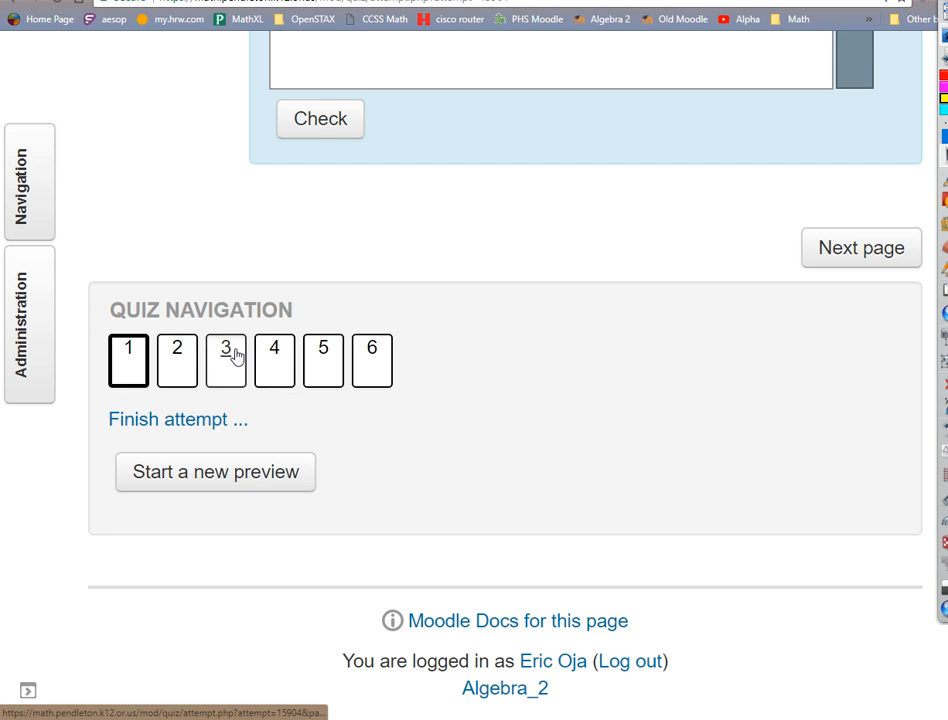
left_click(236, 360)
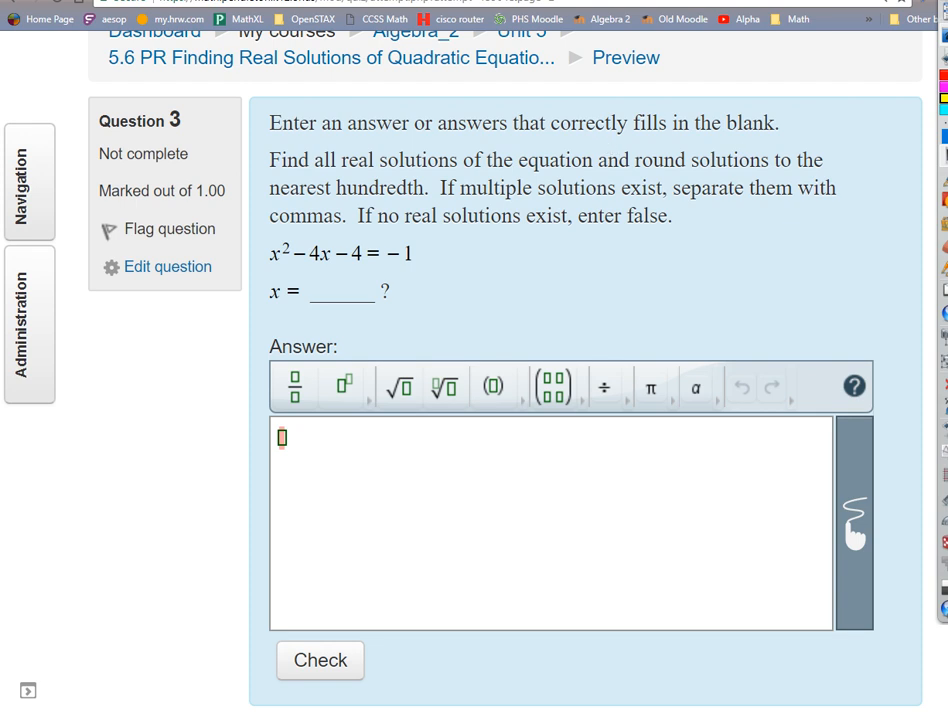
Bring the Desmos calculator back beside the quiz and clear both existing equations from the expression list.
left_click_drag(947, 30, 874, 0)
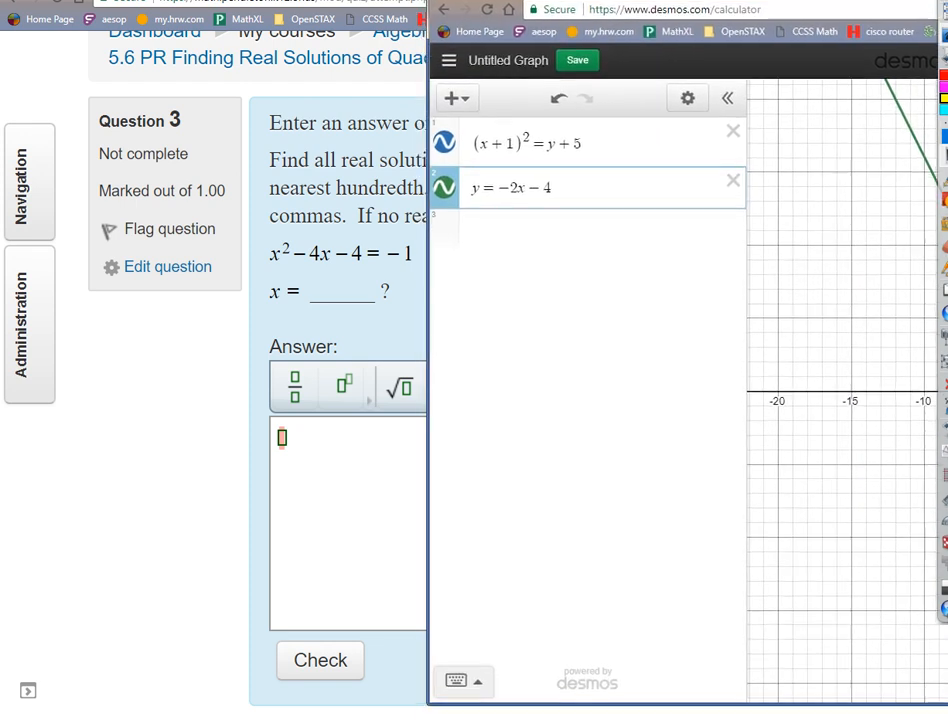
left_click(732, 181)
left_click(658, 148)
key("BackSpace")
key("BackSpace")
key("BackSpace")
key("BackSpace")
key("BackSpace")
key("BackSpace")
key("BackSpace")
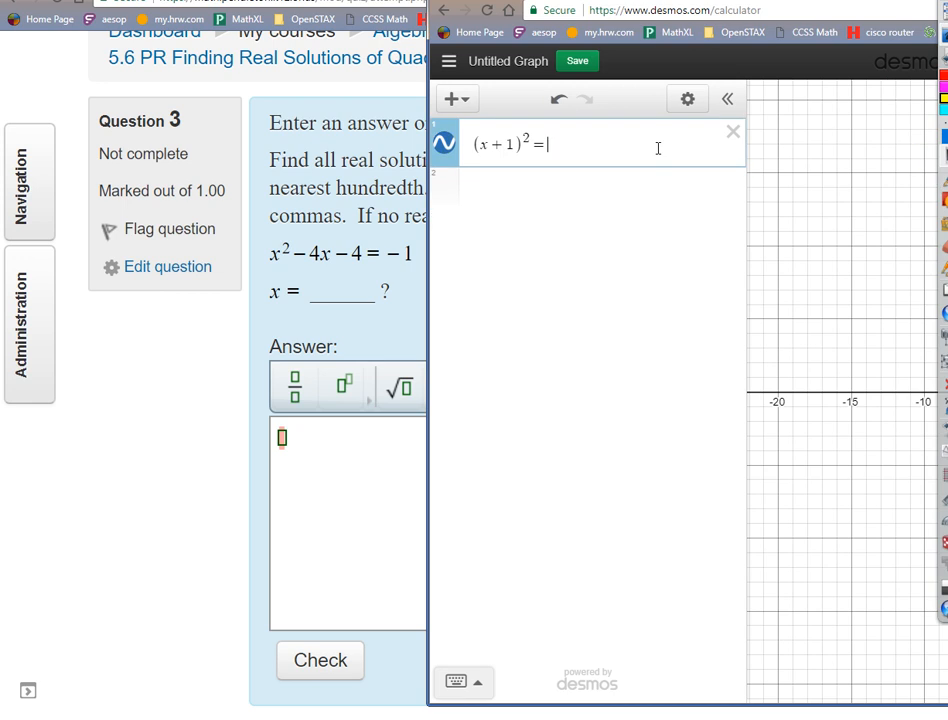
key("BackSpace")
key("BackSpace")
key("BackSpace")
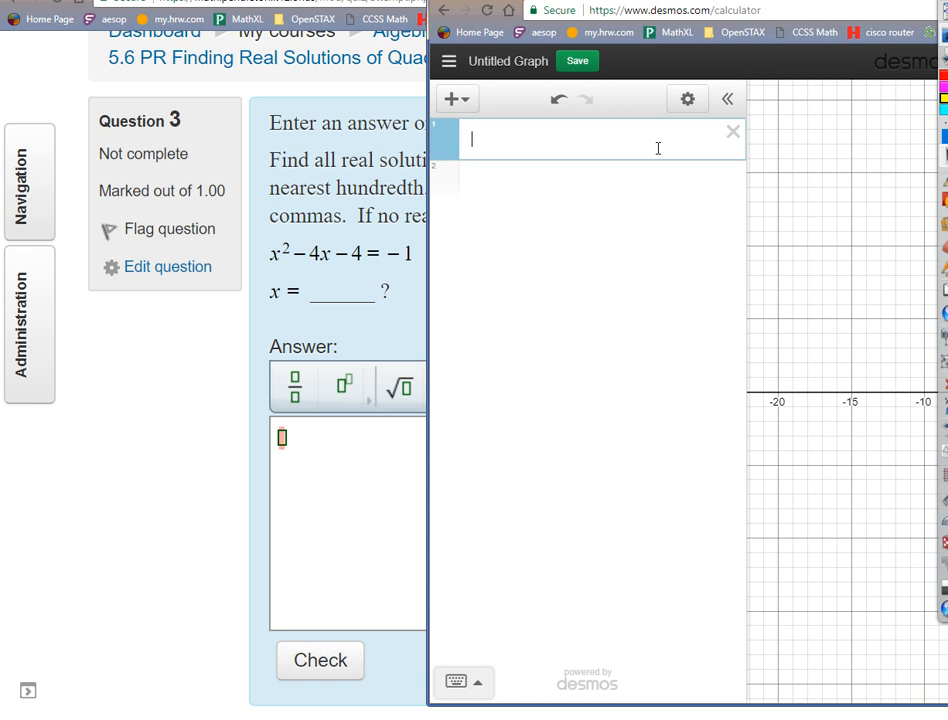
Graph the question 3 equation x² − 4x − 4 = −1 in the first expression line, with the graph area in view.
type("x")
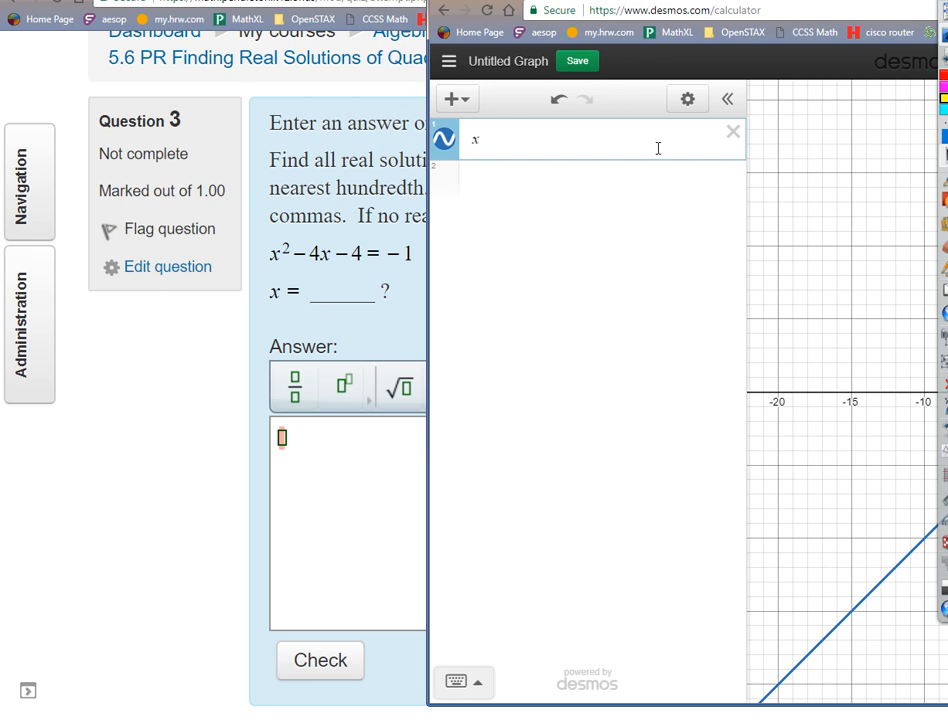
type("^")
key("BackSpace")
type("^2")
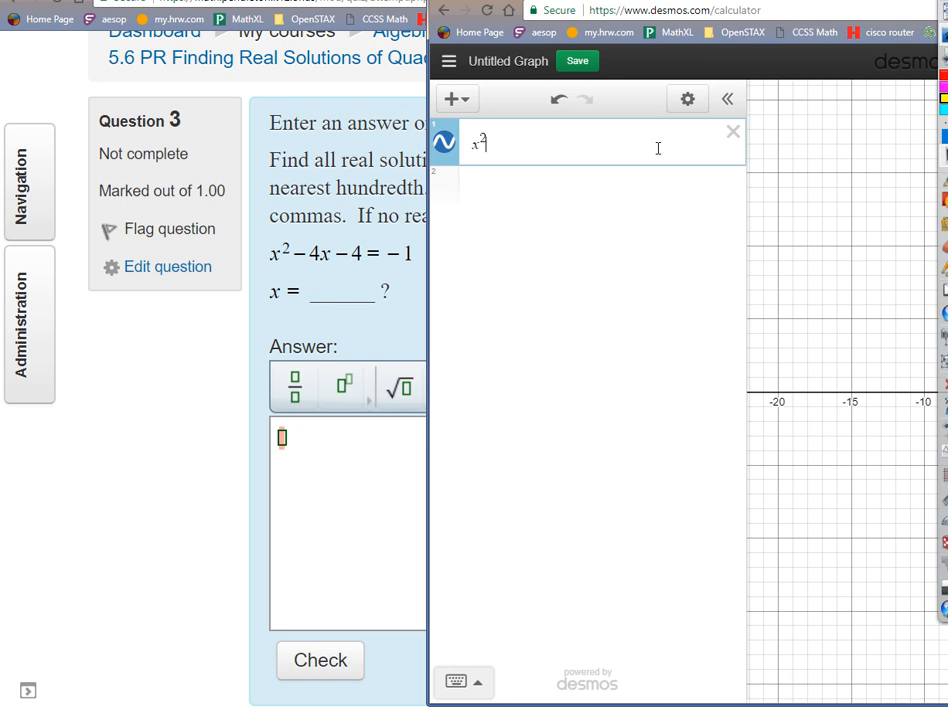
key("Right")
type("-4x-4")
left_click_drag(828, 0, 397, 4)
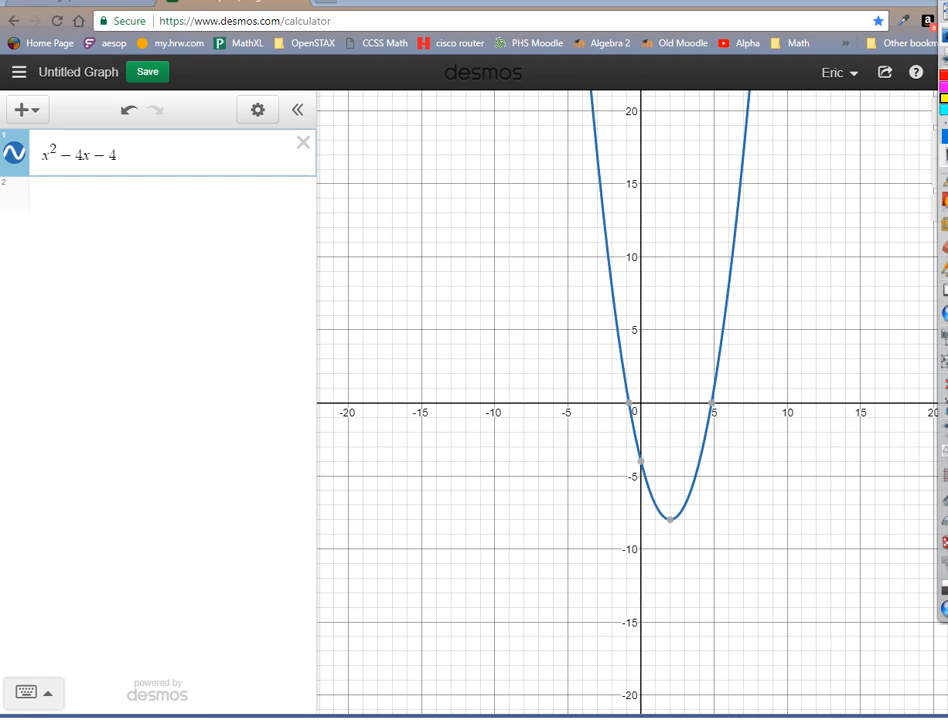
type("= ")
type("-1")
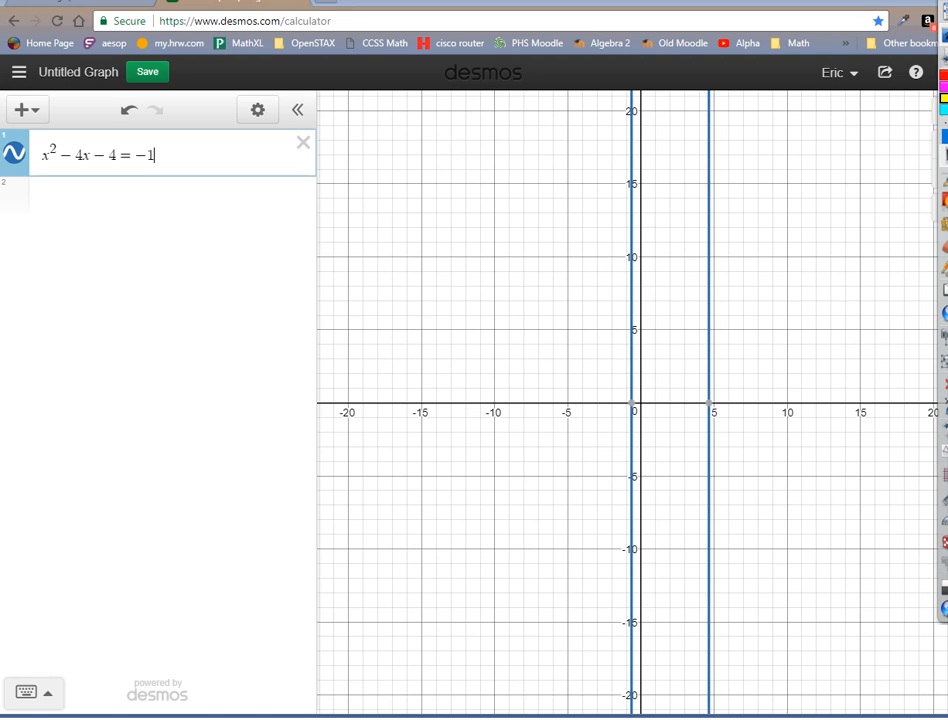
Examine the graph of x² − 4x − 4 = −1 along the y-axis and at widely different zoom levels.
left_click_drag(322, 2, 349, 0)
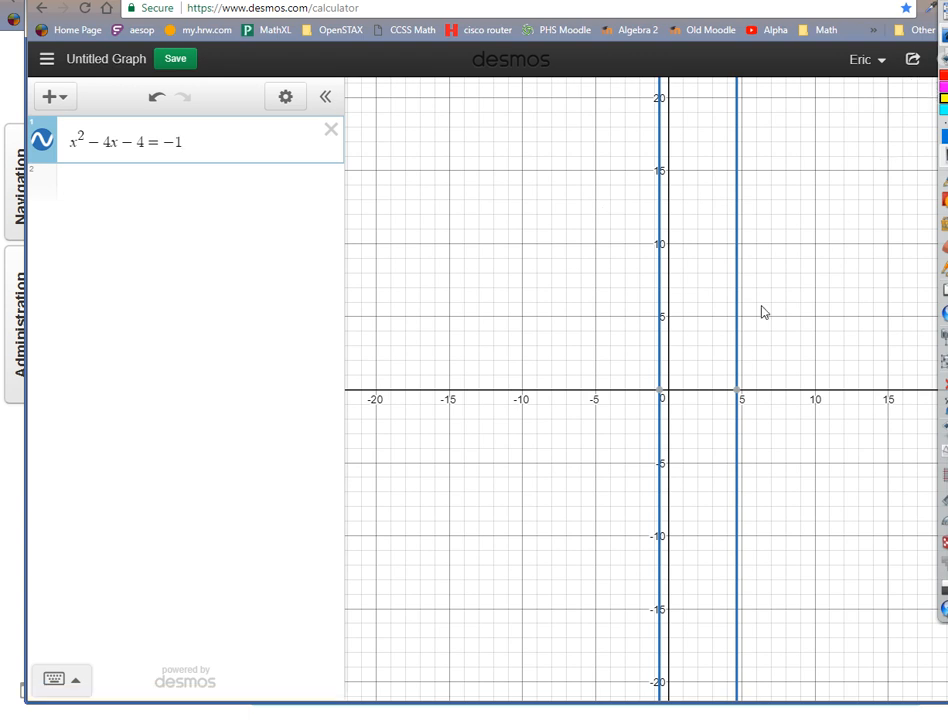
scroll(762, 313, "down", 8)
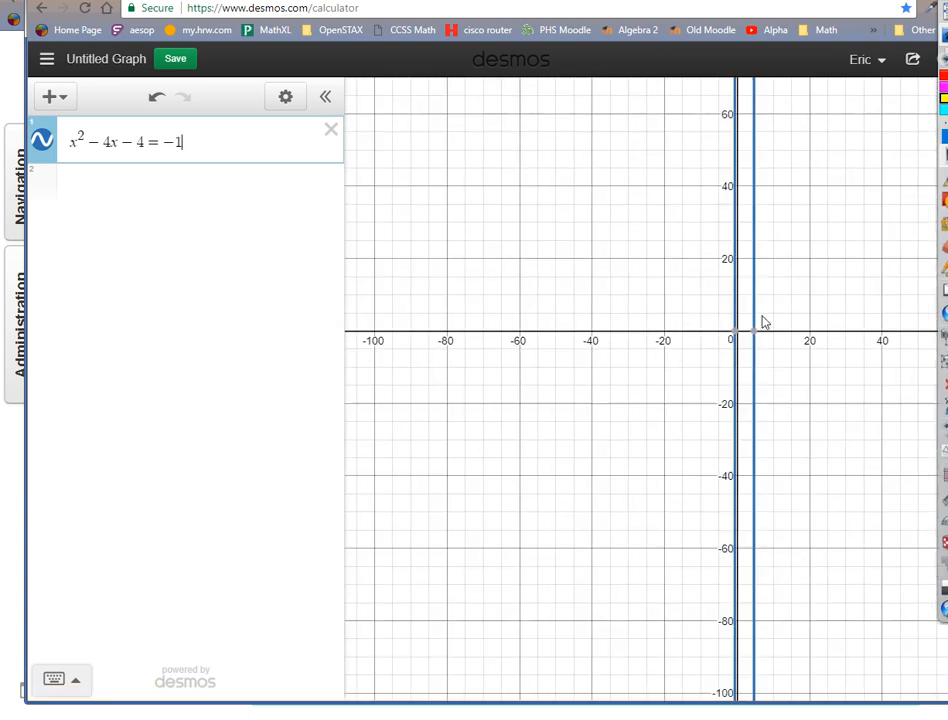
scroll(764, 324, "down", 7)
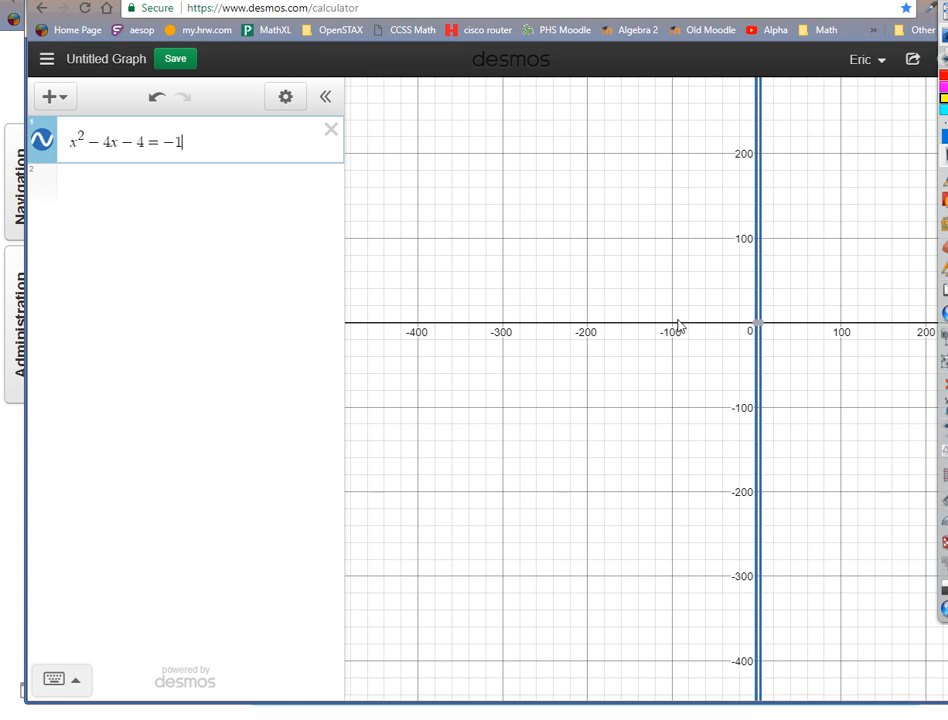
scroll(680, 330, "down", 3)
scroll(688, 328, "up", 4)
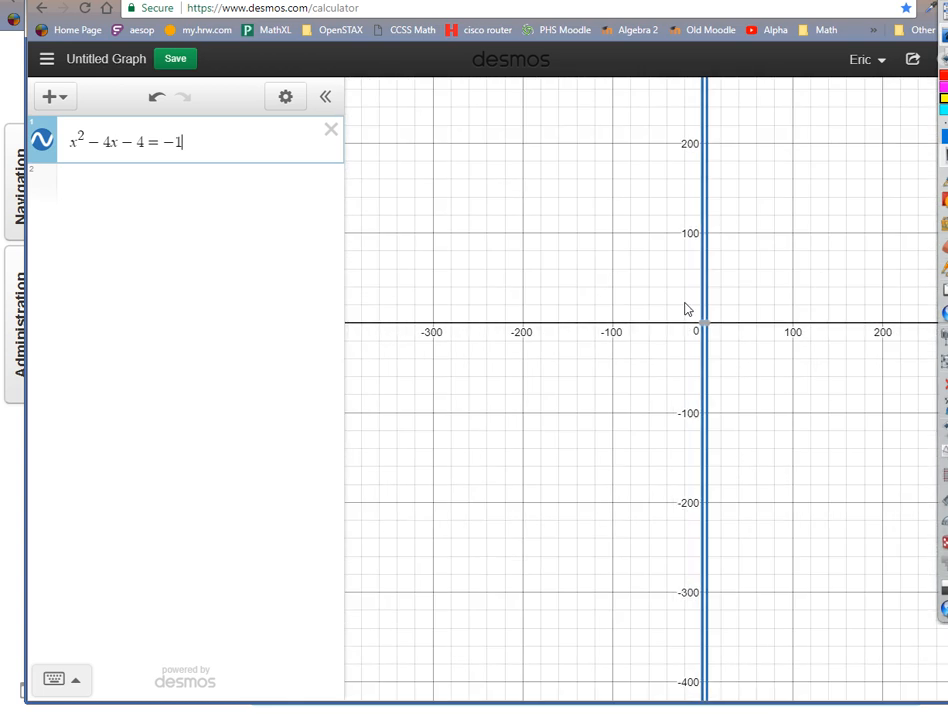
scroll(688, 300, "up", 10)
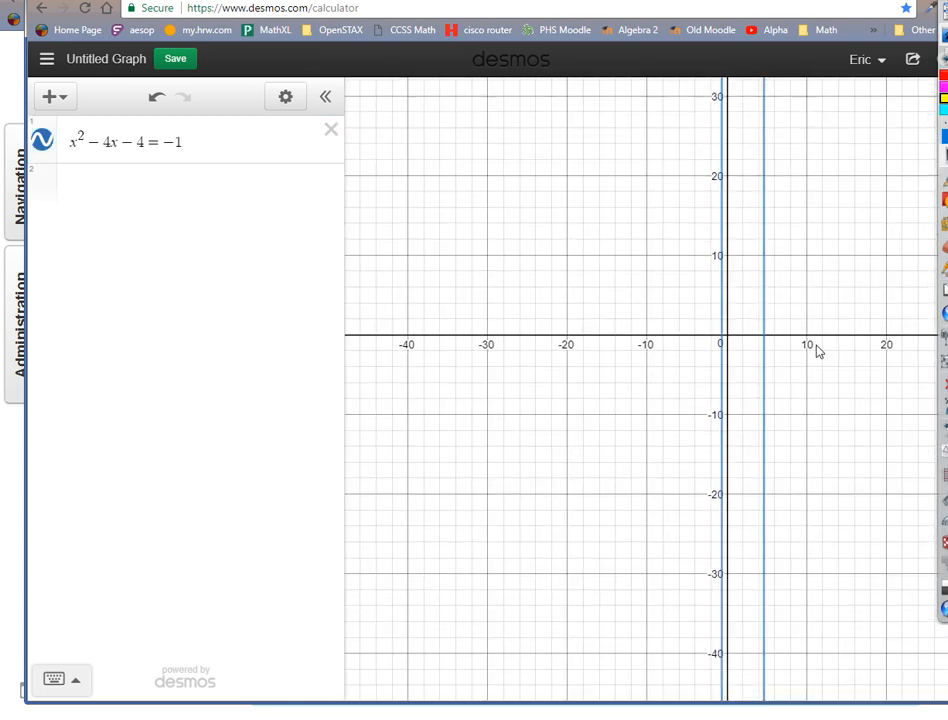
left_click_drag(816, 345, 712, 60)
left_click_drag(702, 595, 709, 138)
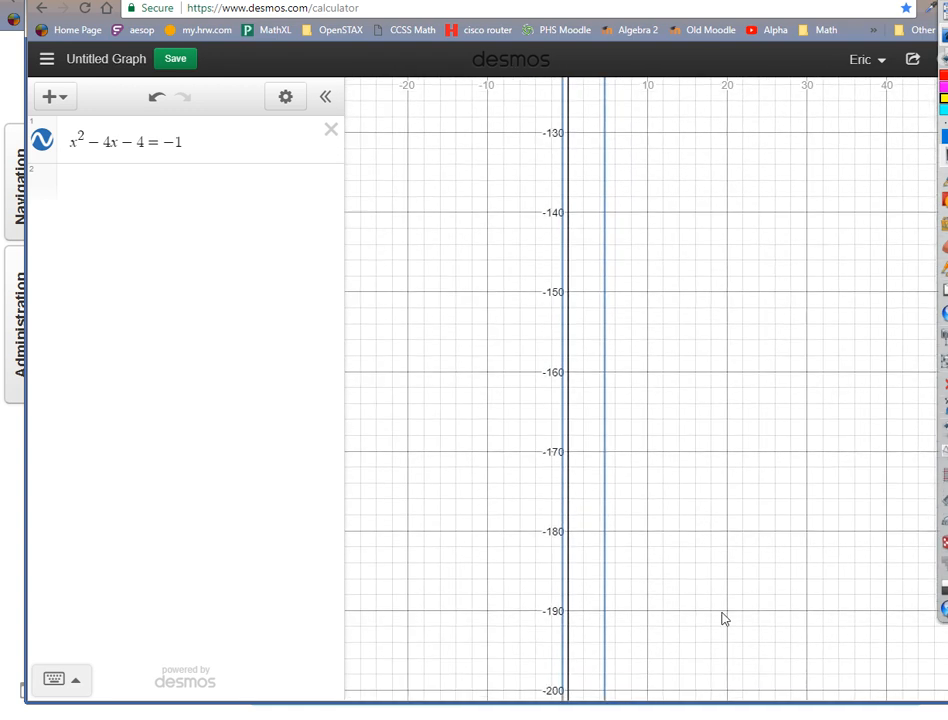
left_click_drag(722, 613, 722, 712)
left_click_drag(654, 242, 736, 715)
left_click_drag(763, 231, 754, 639)
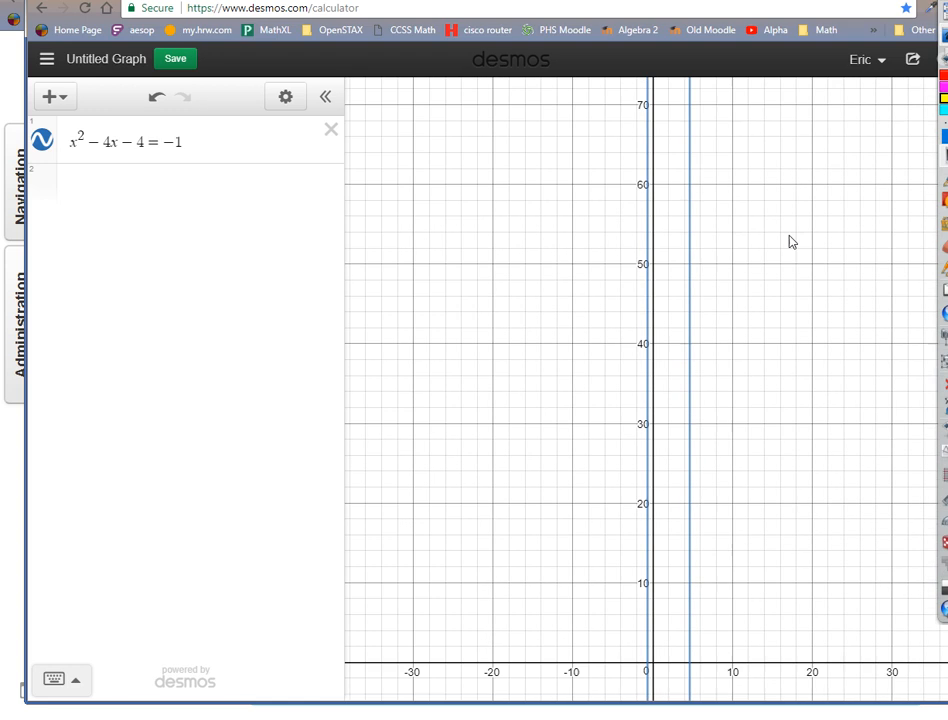
left_click_drag(770, 135, 768, 574)
left_click_drag(765, 204, 770, 590)
left_click_drag(785, 630, 790, 130)
left_click_drag(799, 515, 789, 296)
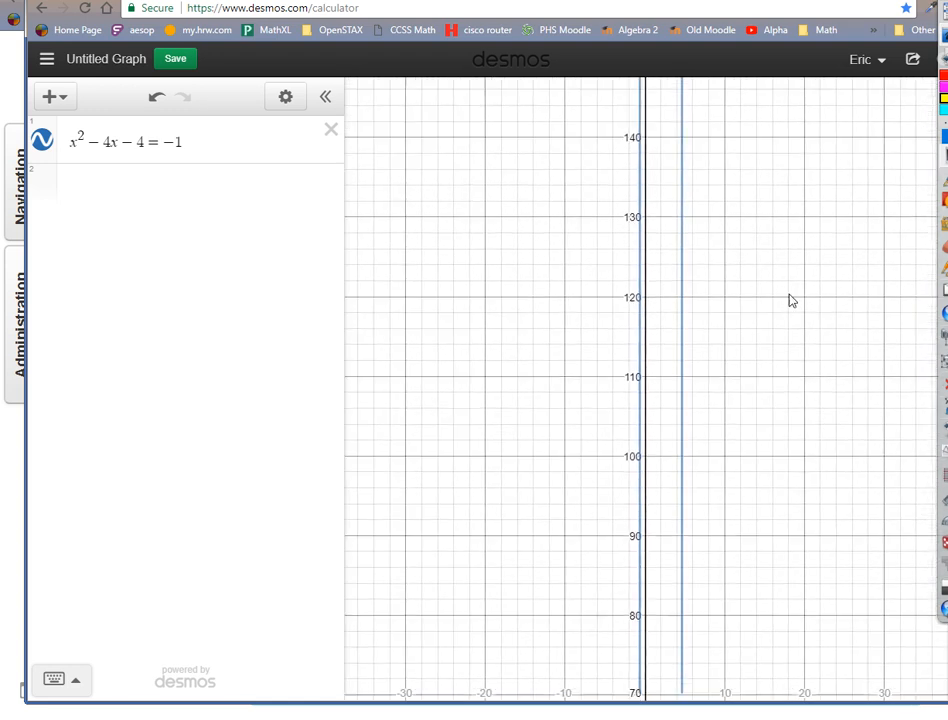
left_click_drag(787, 719, 787, 269)
left_click_drag(782, 584, 781, 275)
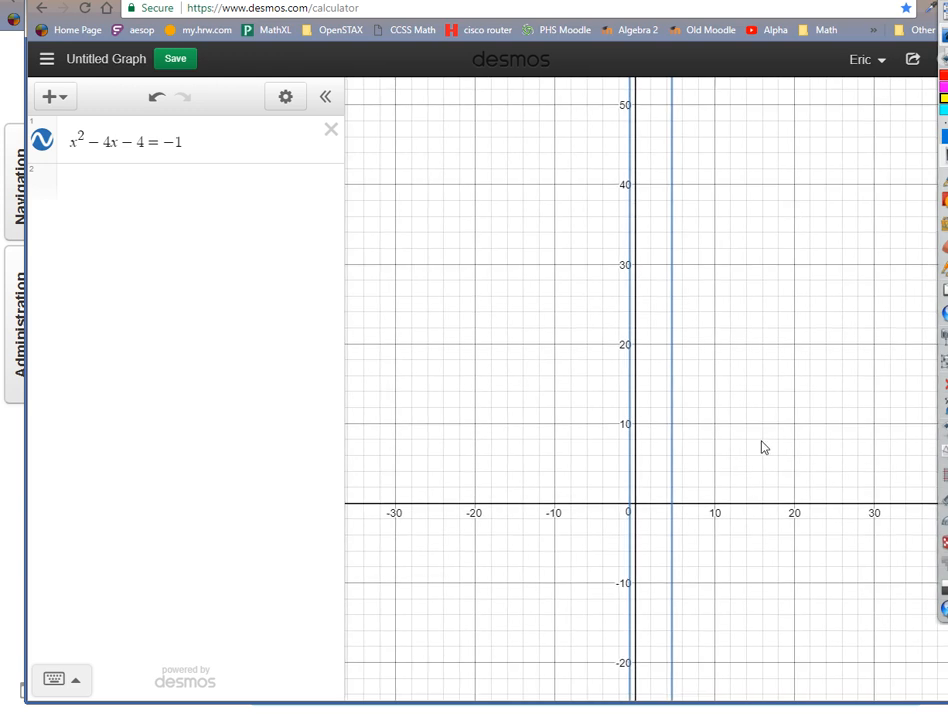
left_click_drag(762, 447, 777, 394)
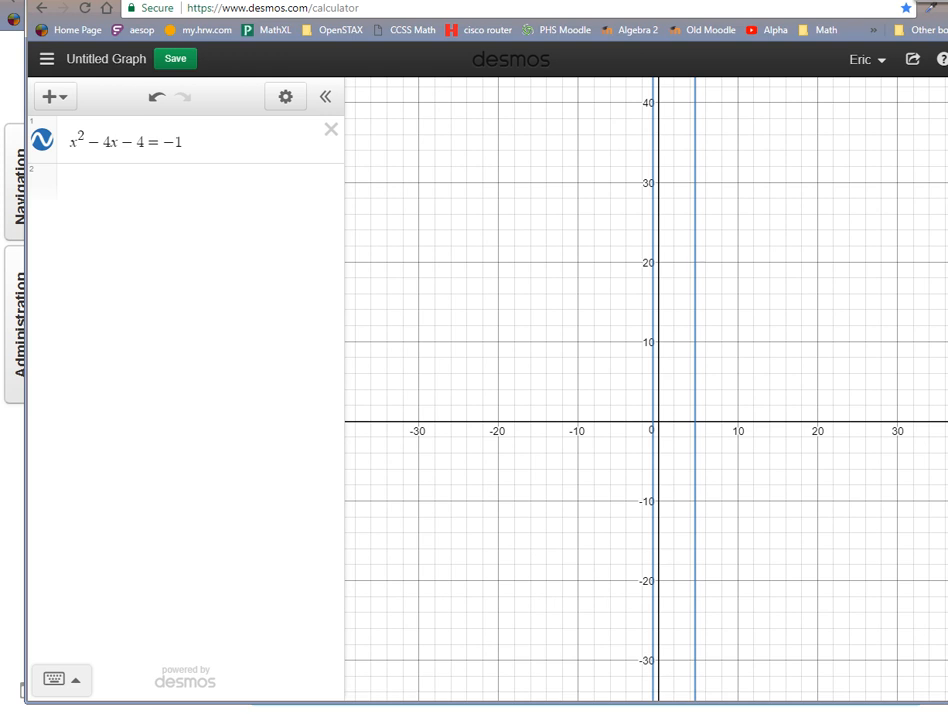
left_click(938, 160)
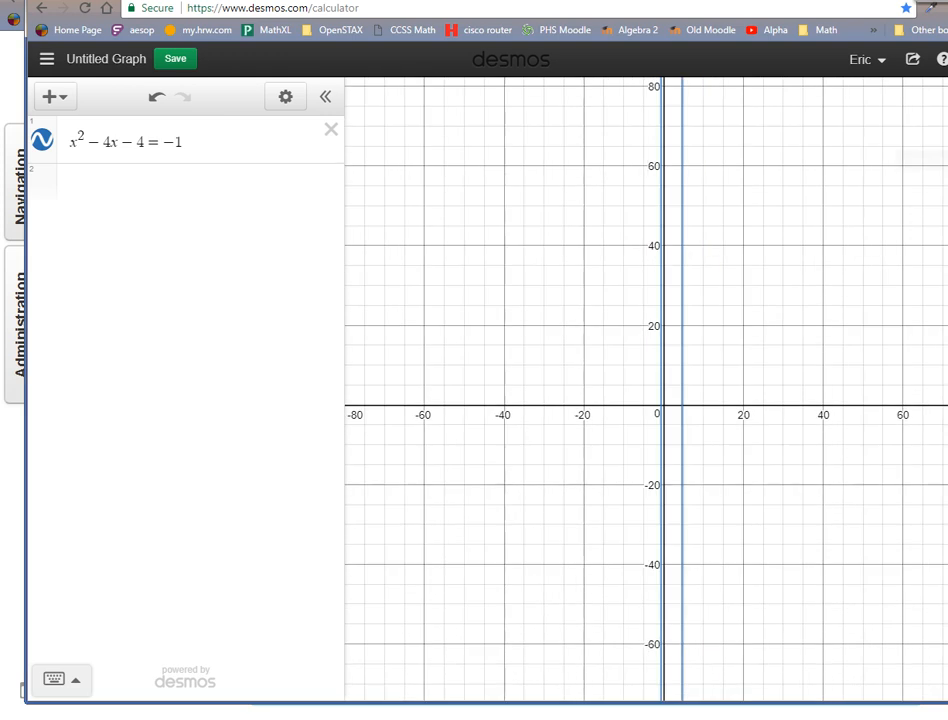
left_click(938, 160)
left_click(938, 160)
left_click(938, 160)
left_click(938, 160)
left_click(938, 160)
left_click(938, 160)
left_click(938, 160)
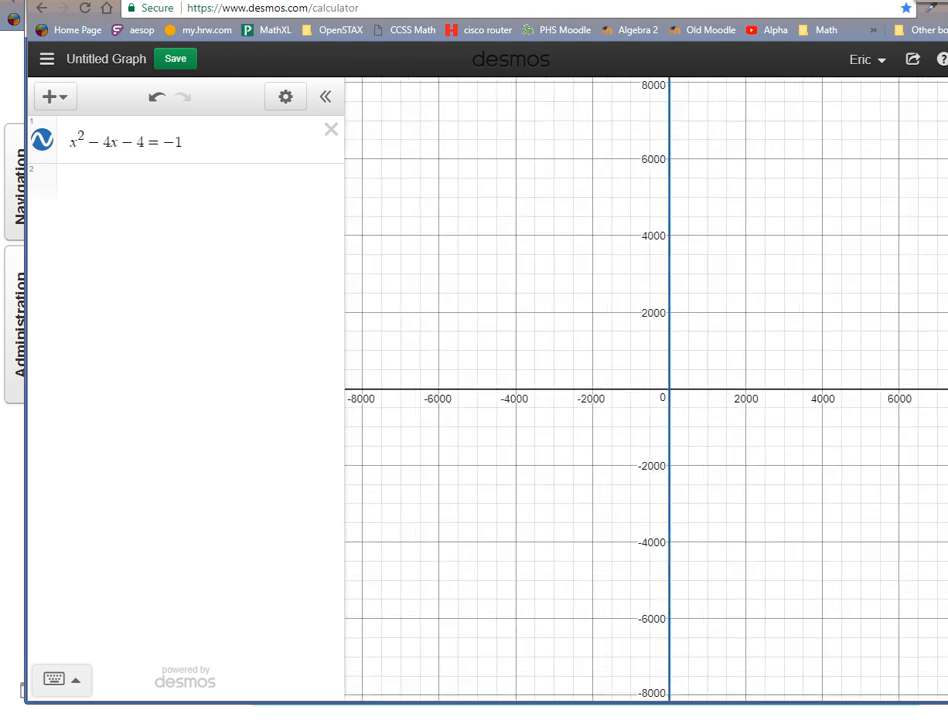
left_click(938, 160)
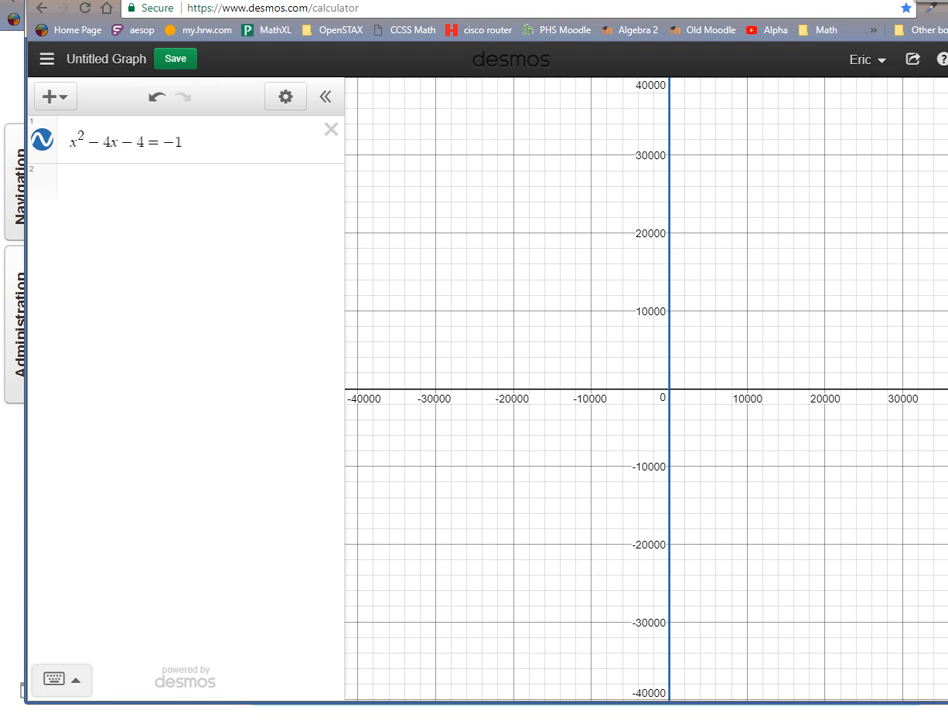
Set the x-axis range of the graph to −10 ≤ x ≤ 10 and close the graph settings.
left_click(942, 99)
left_click(775, 242)
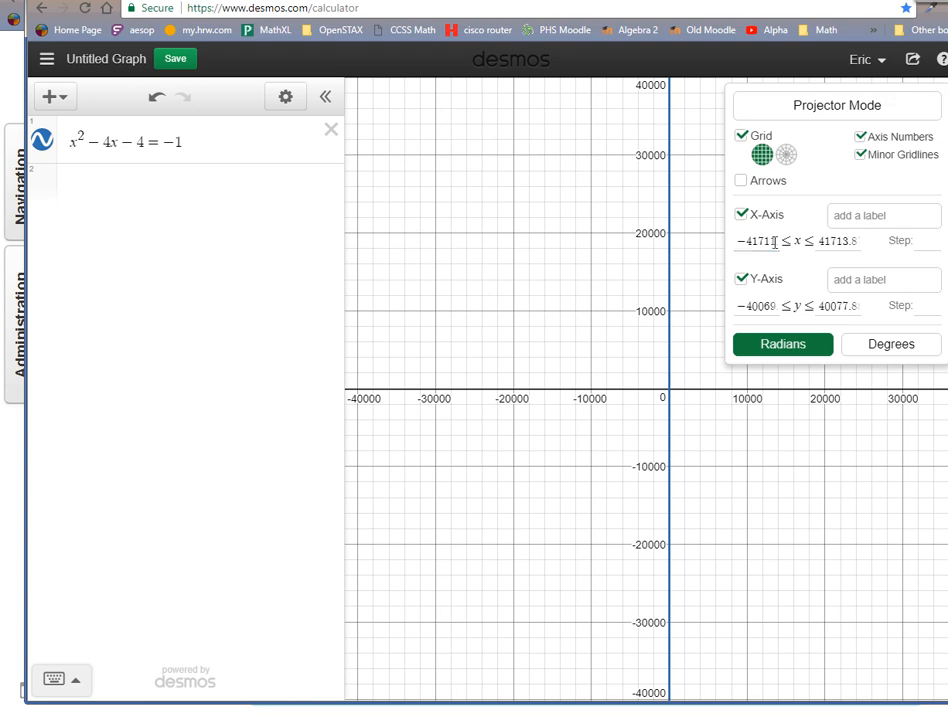
left_click_drag(775, 242, 713, 248)
type("-")
type("10.84")
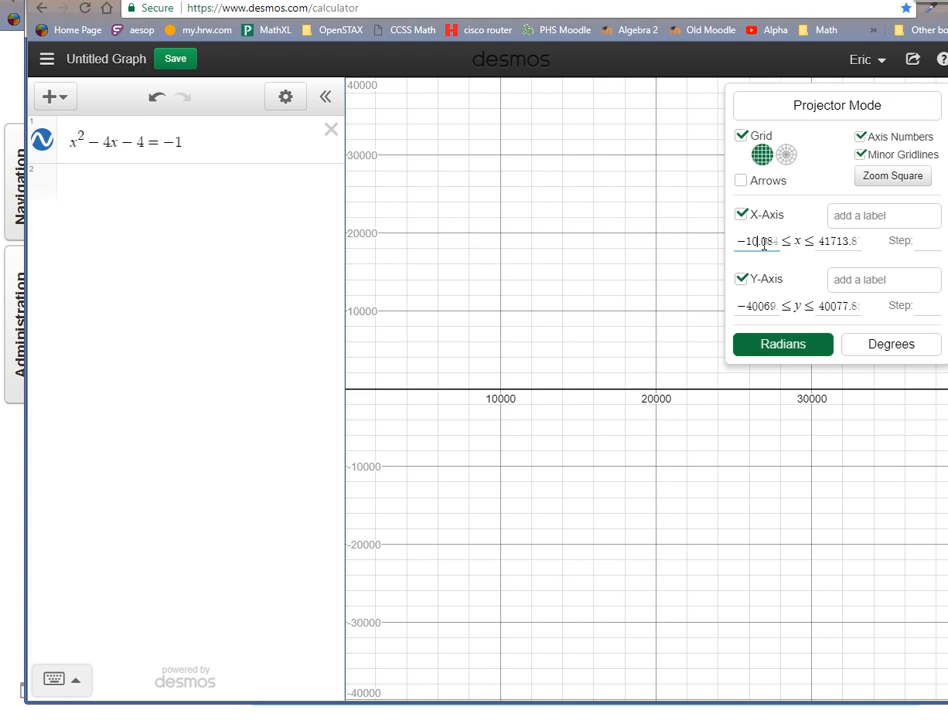
left_click_drag(761, 243, 800, 245)
key("BackSpace")
key("BackSpace")
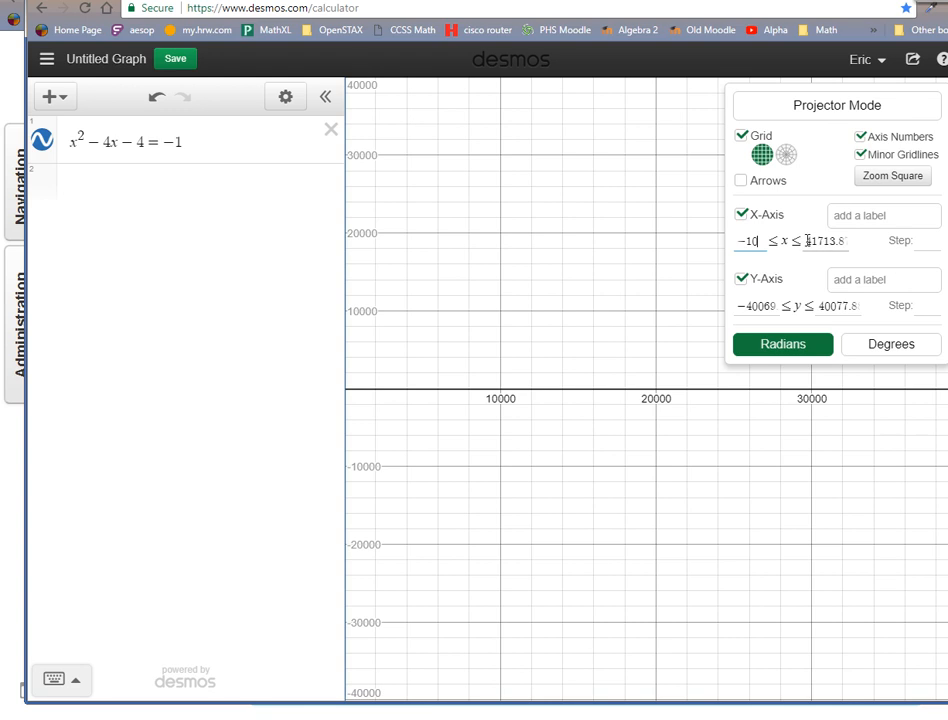
left_click_drag(806, 241, 869, 244)
type("10")
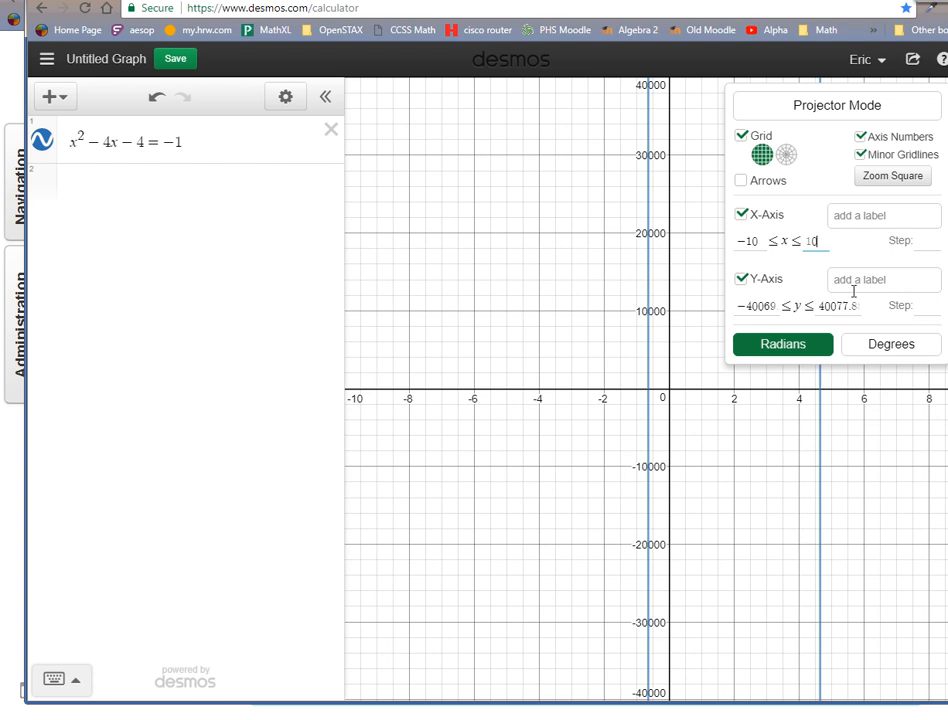
left_click_drag(754, 472, 540, 427)
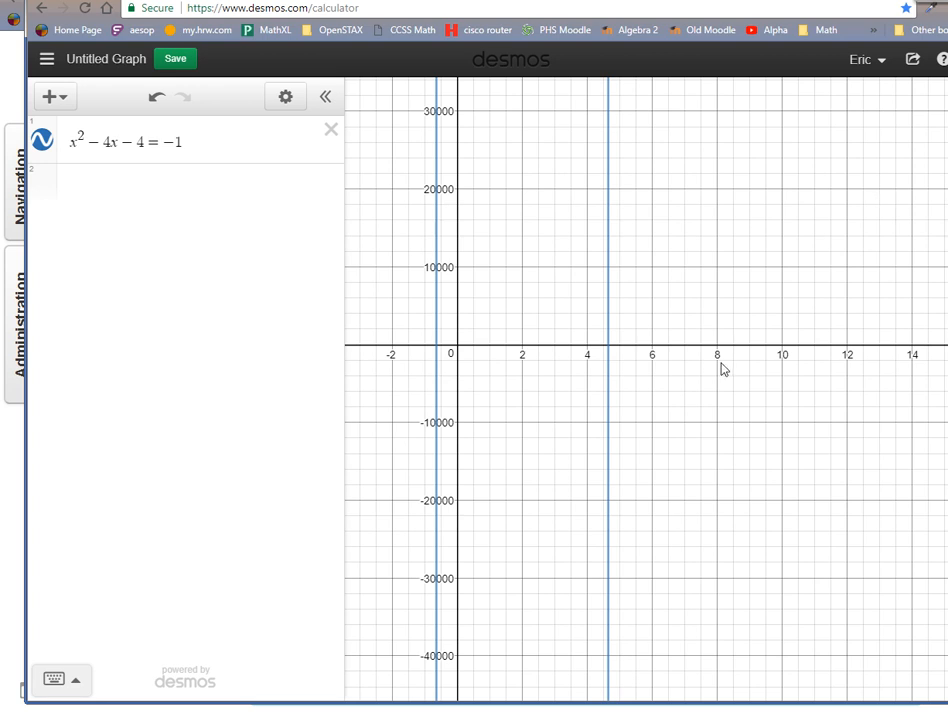
Move the −1 to the other side so the expression reads x² − 4x − 4 + 1, and restore the default graph view.
scroll(722, 368, "down", 5)
scroll(836, 413, "down", 10)
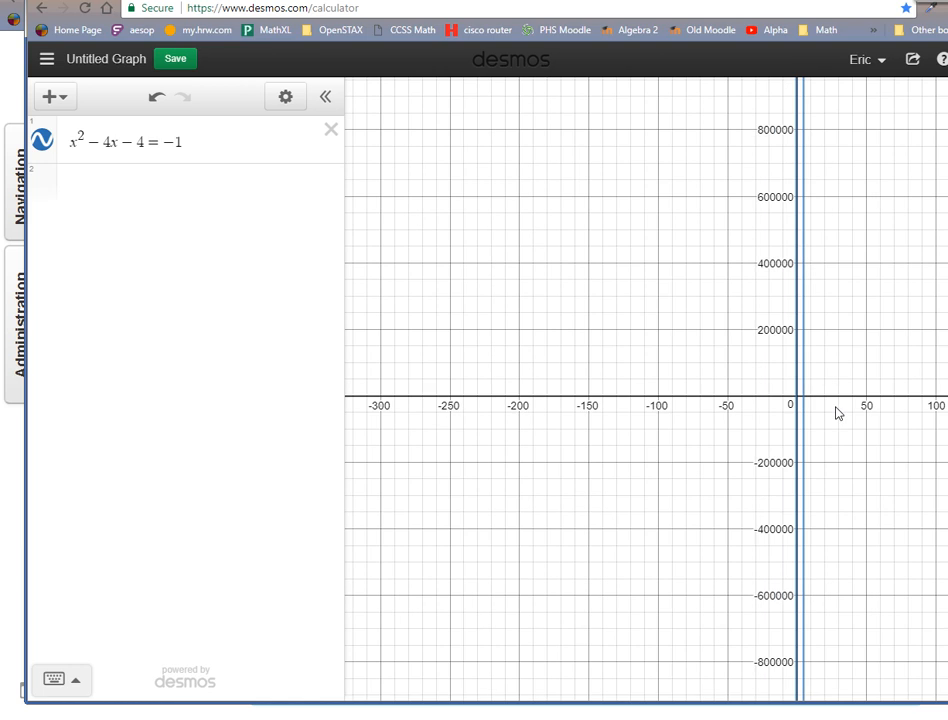
scroll(836, 413, "down", 3)
scroll(836, 413, "up", 8)
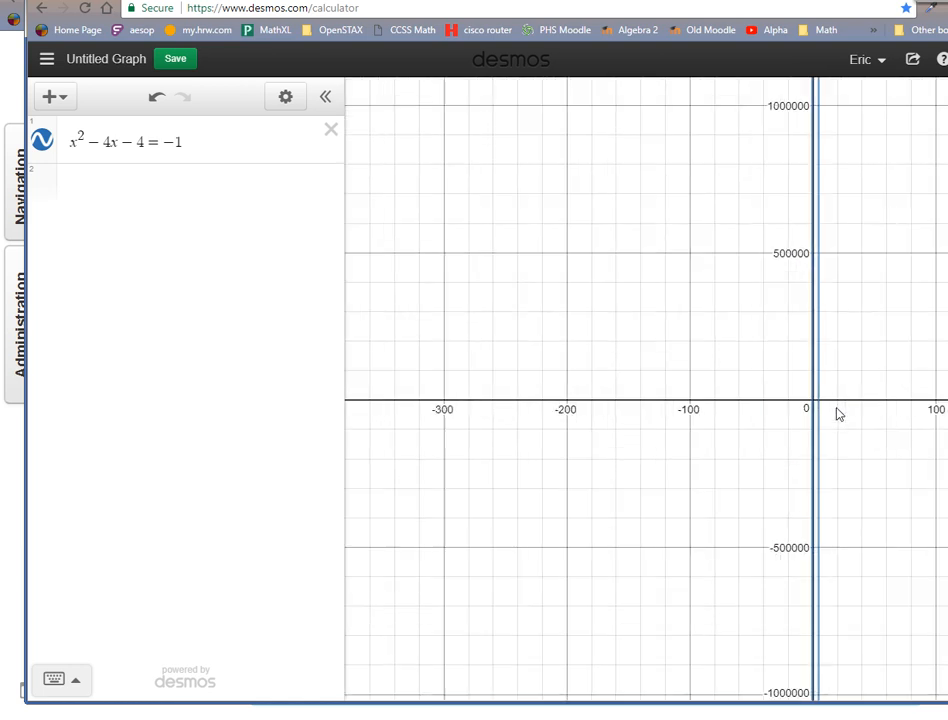
scroll(855, 406, "up", 5)
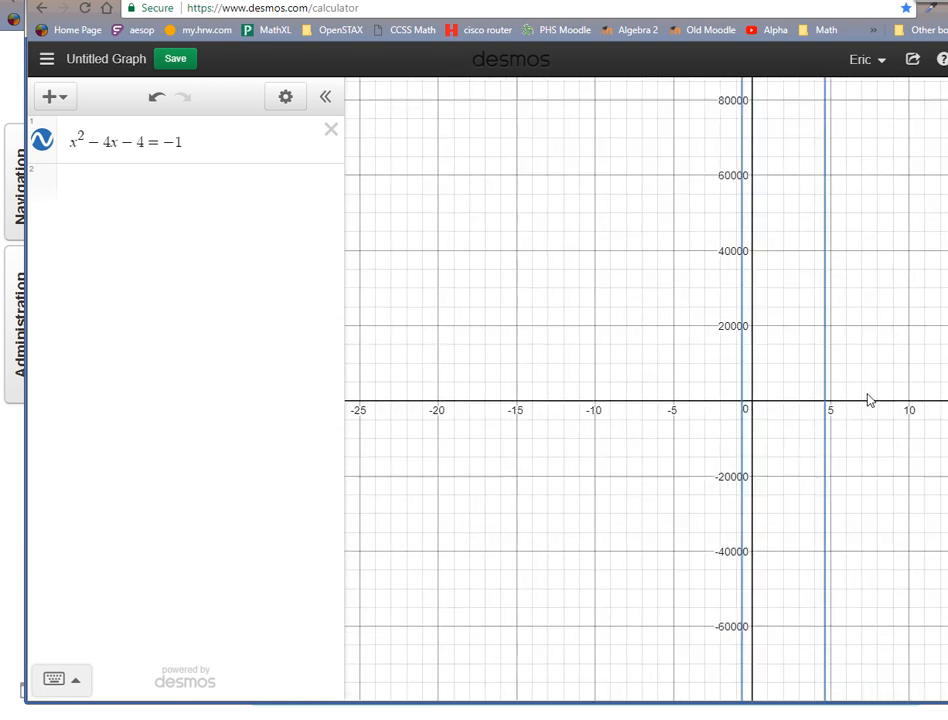
left_click(162, 148)
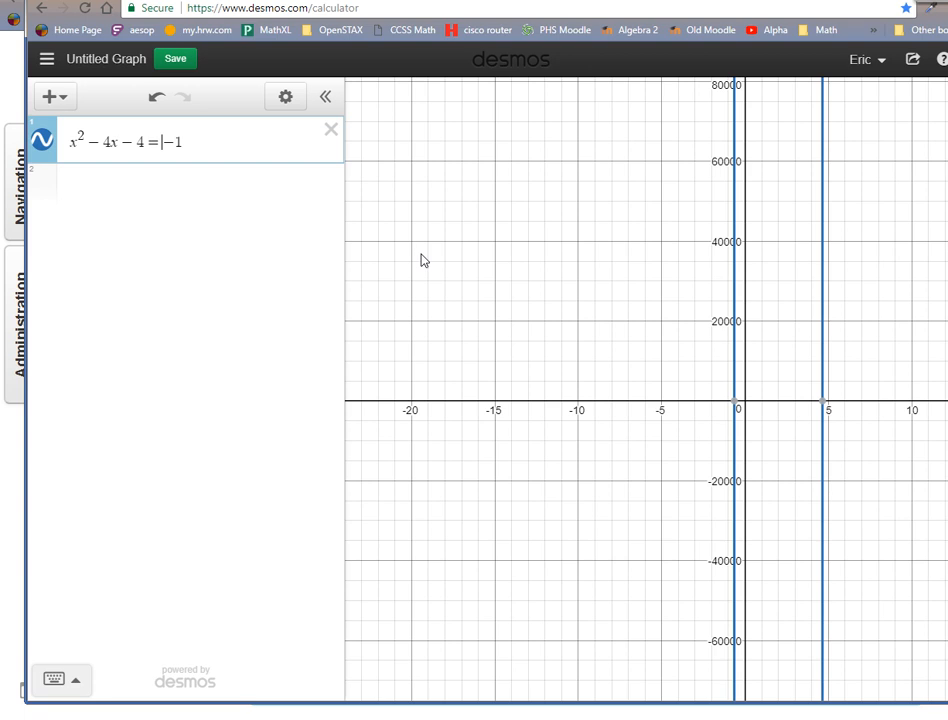
key("Right")
key("Right")
key("BackSpace")
key("BackSpace")
key("BackSpace")
type("+1")
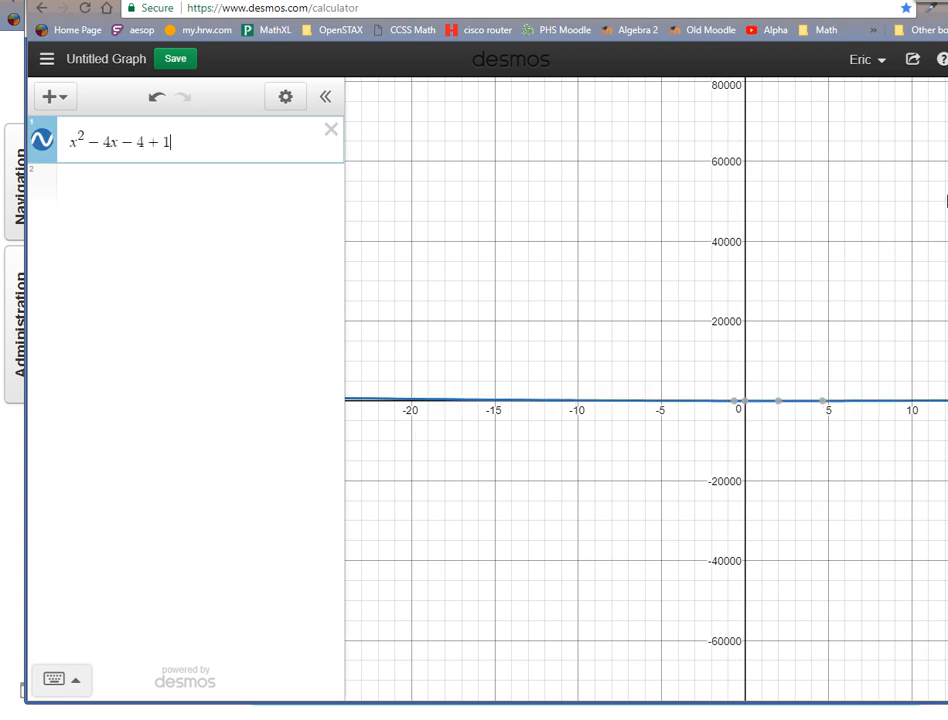
left_click(945, 194)
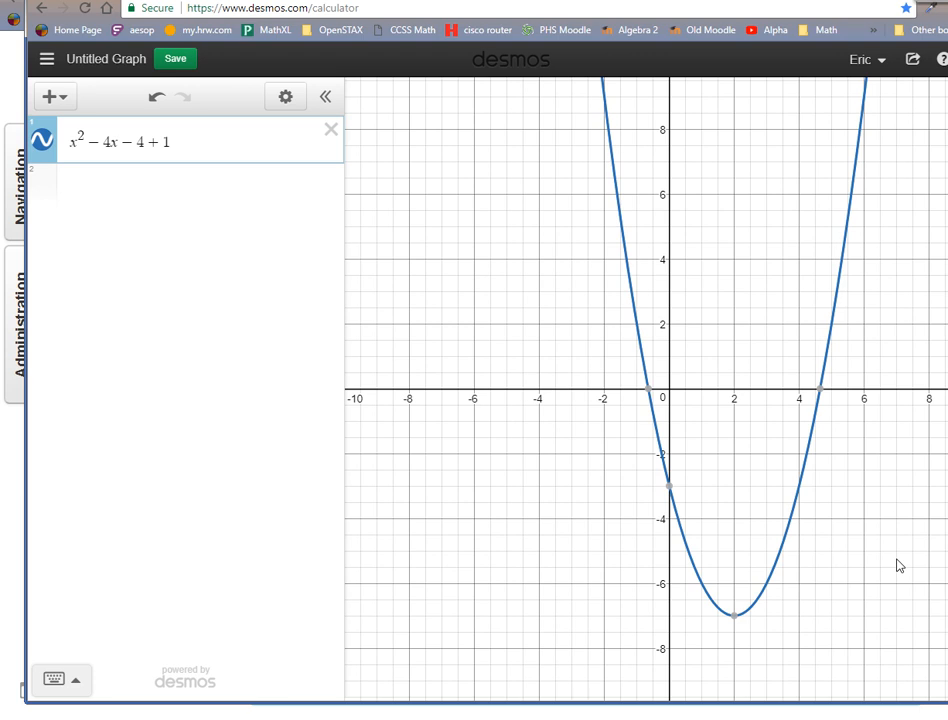
Show the coordinates of both x-intercepts of the parabola, with the graph window placed alongside the question 3 text.
left_click(649, 390)
left_click(821, 390)
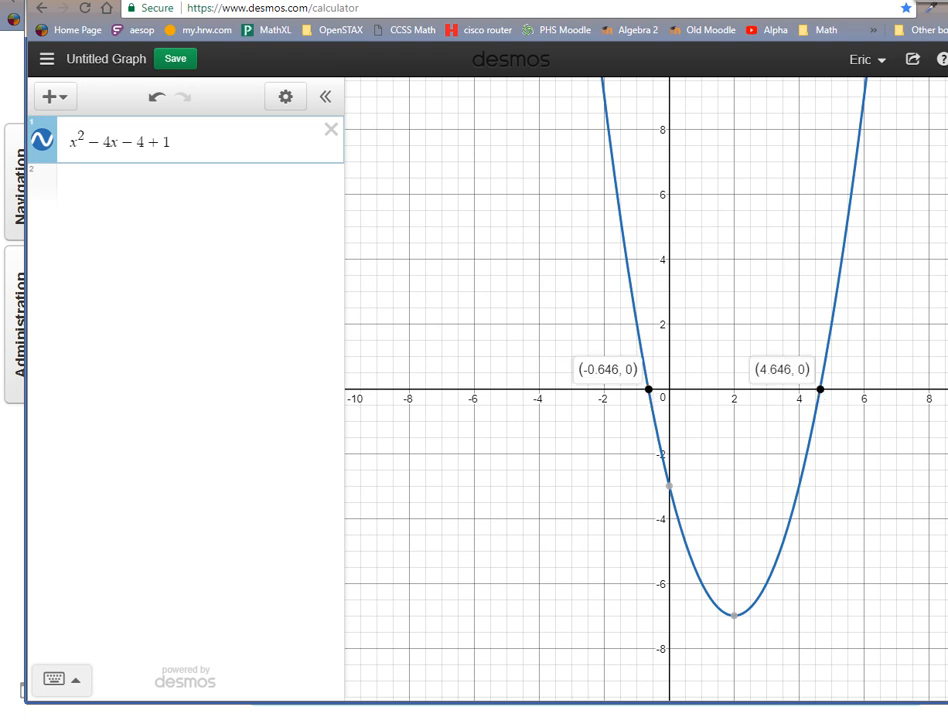
left_click_drag(400, 2, 0, 340)
left_click(254, 393)
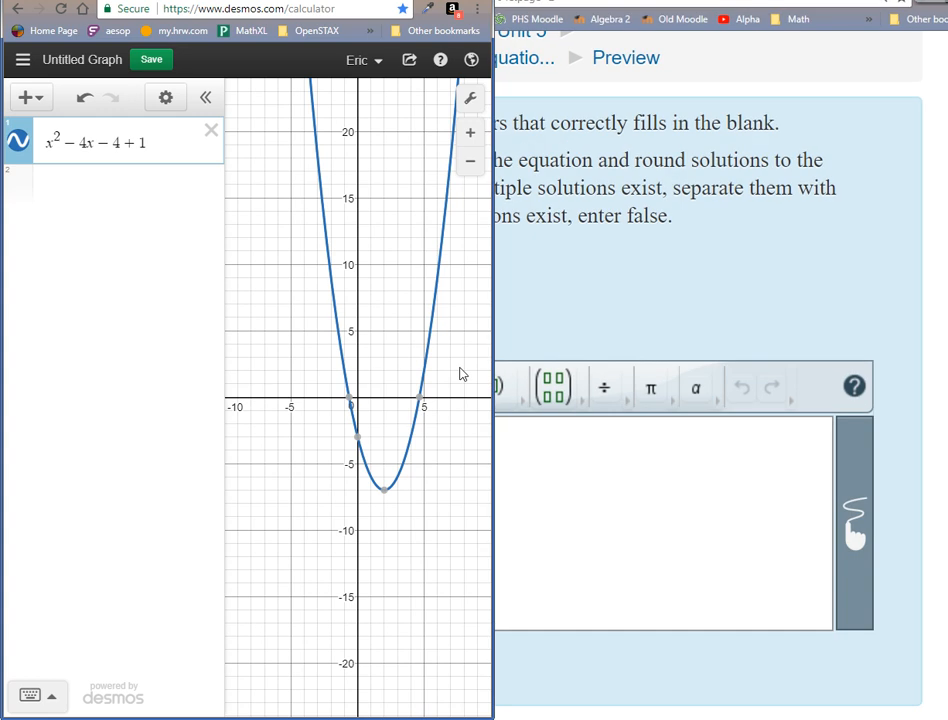
left_click(349, 399)
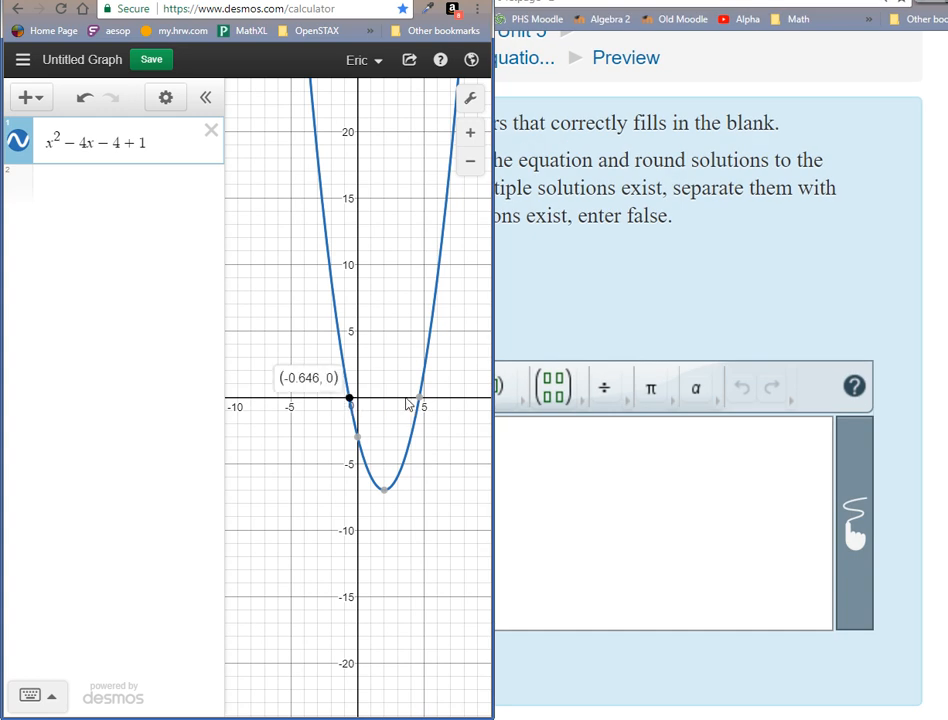
left_click(420, 399)
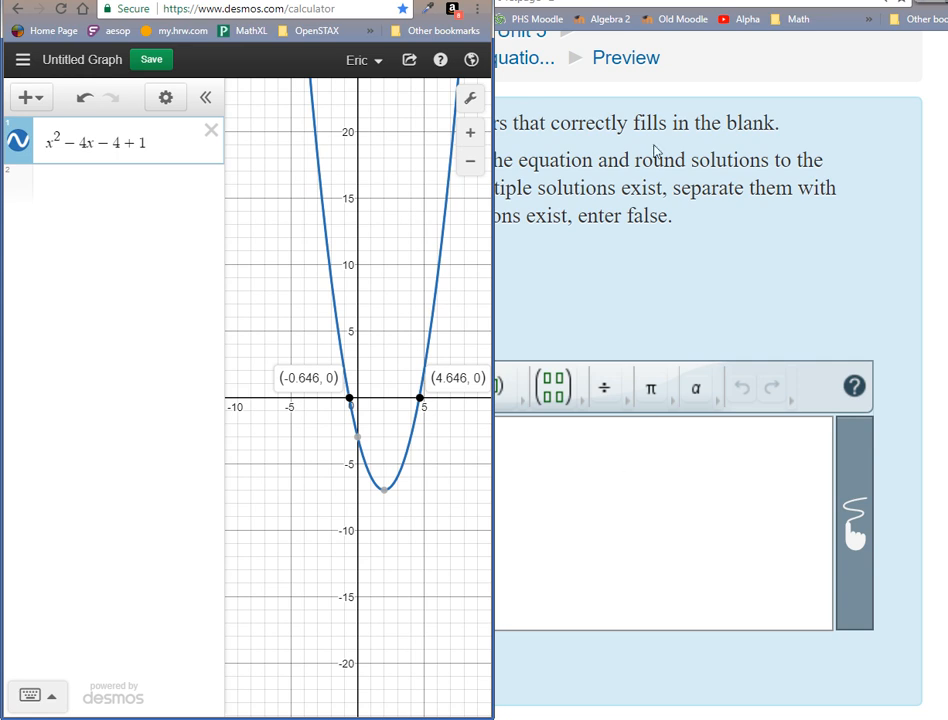
left_click_drag(354, 0, 393, 4)
left_click(183, 410)
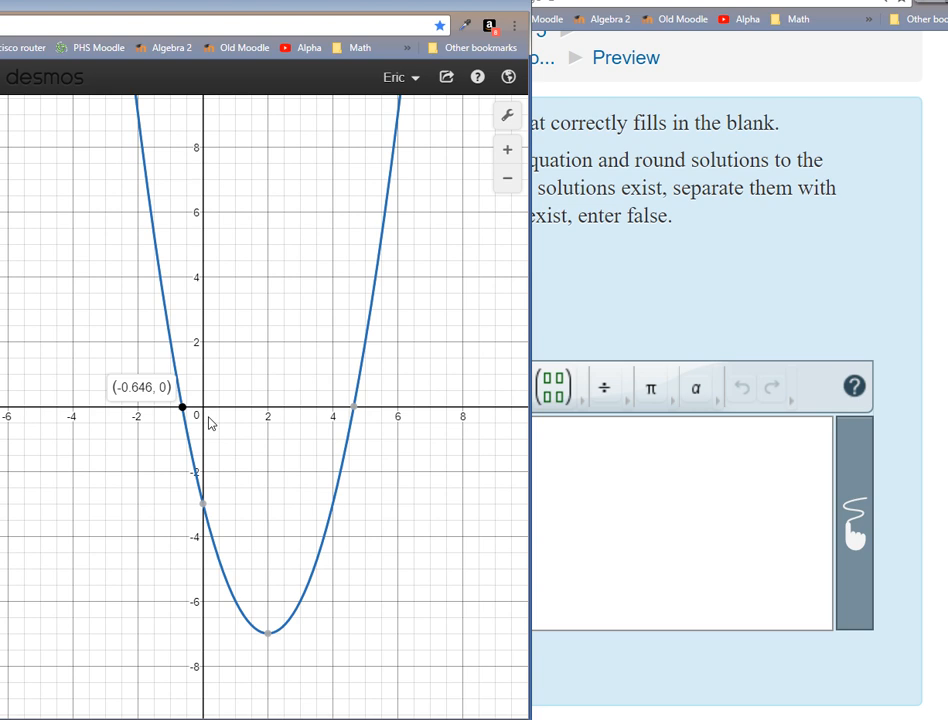
left_click(354, 408)
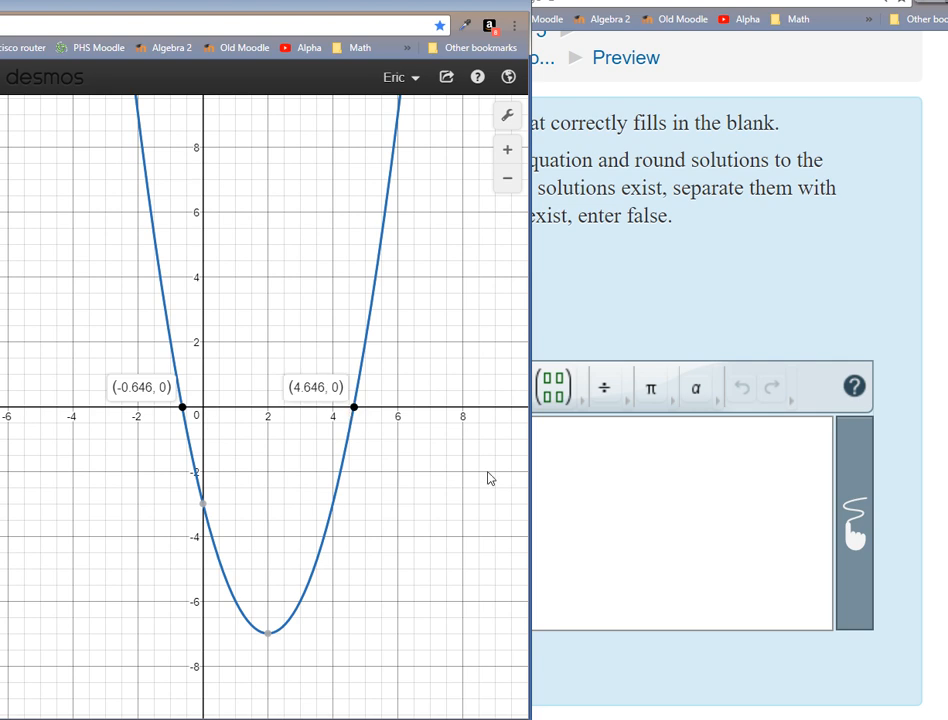
Answer question 3 in the Moodle quiz with −0.65,4.65 and submit it for checking.
left_click(605, 516)
type("-0.65")
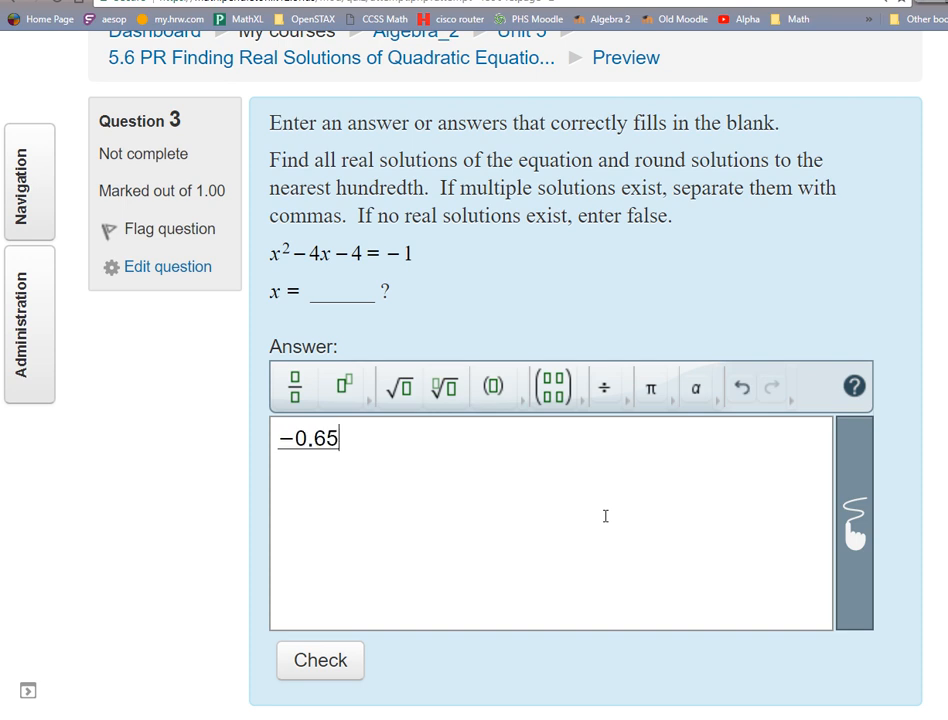
type(",")
left_click(307, 673)
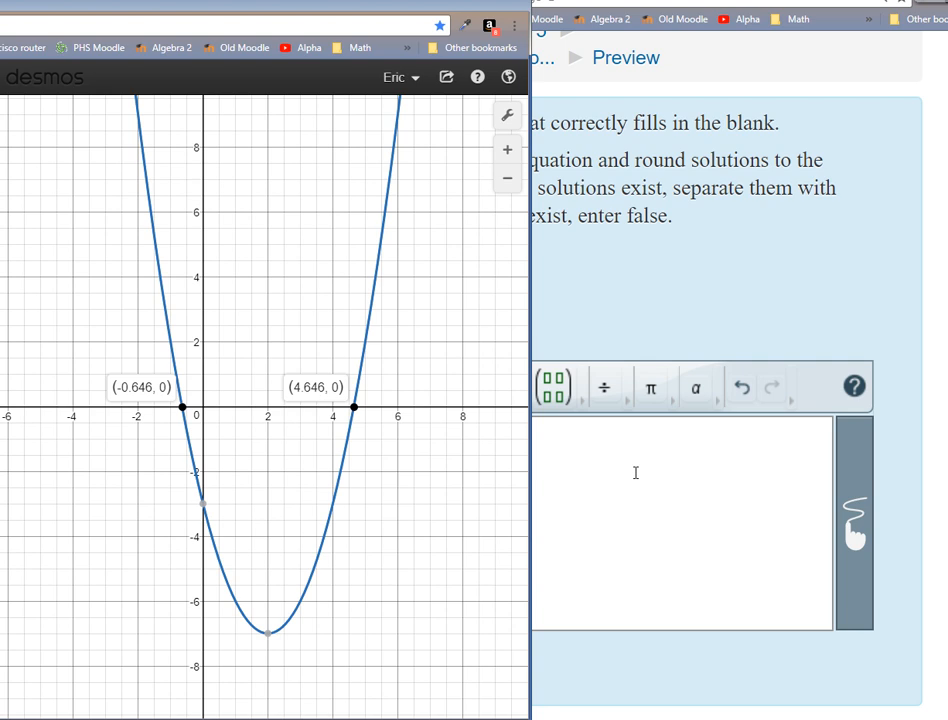
left_click(635, 472)
type("4.65")
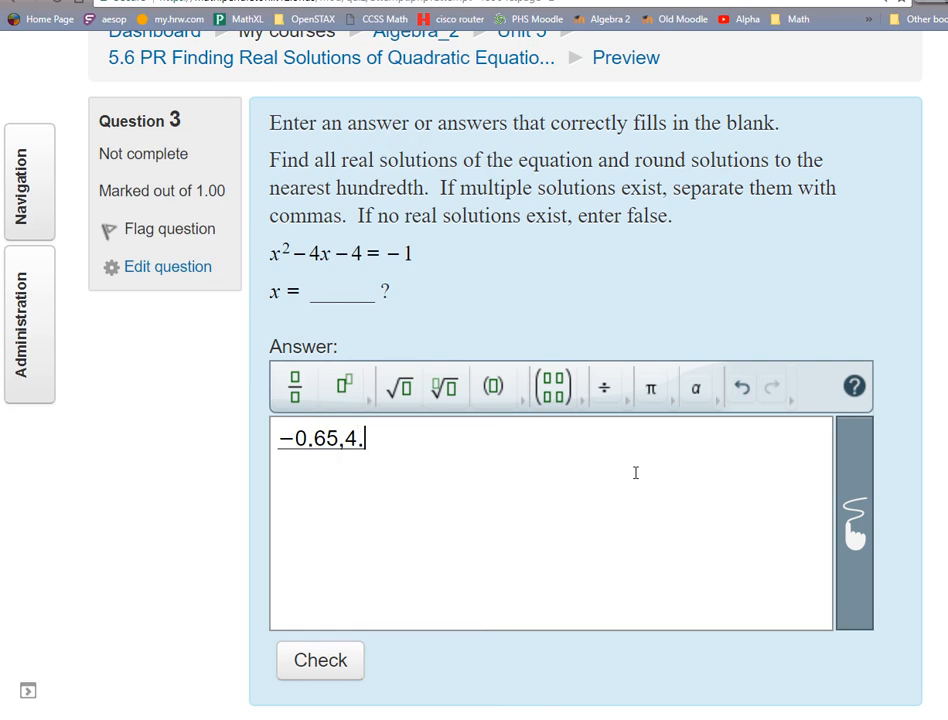
left_click(341, 660)
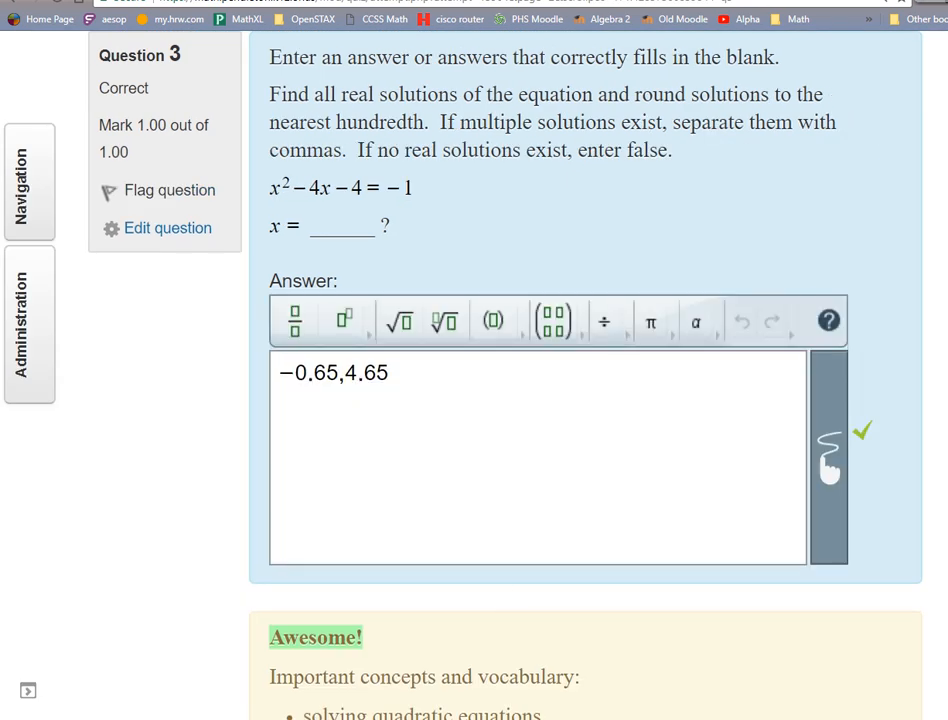
Open question 6 of the quiz and bring its equation and answer area into view.
scroll(158, 228, "down", 8)
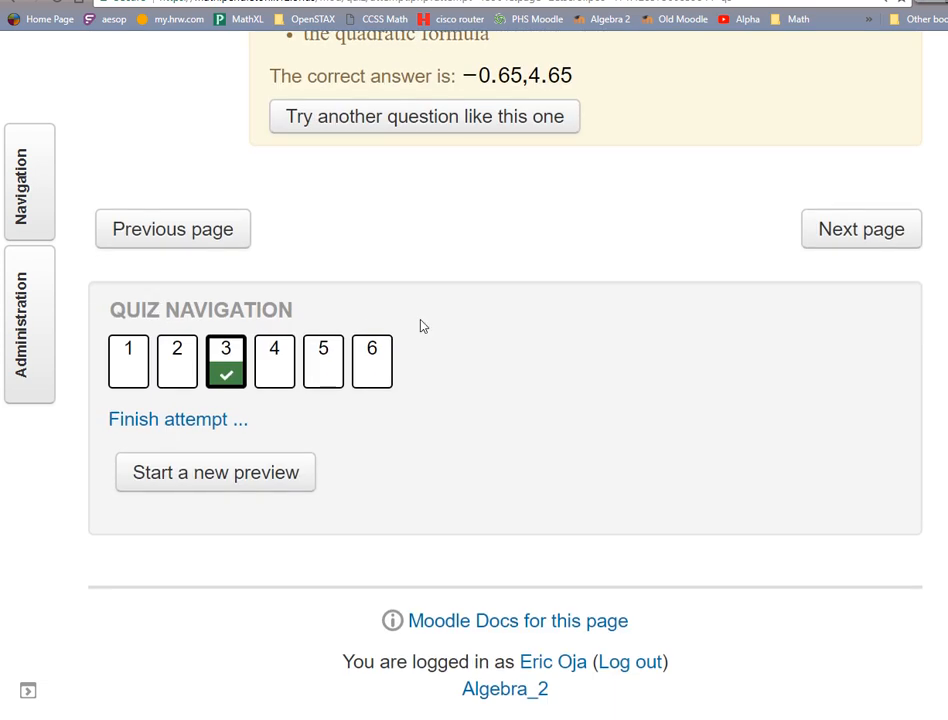
left_click(373, 355)
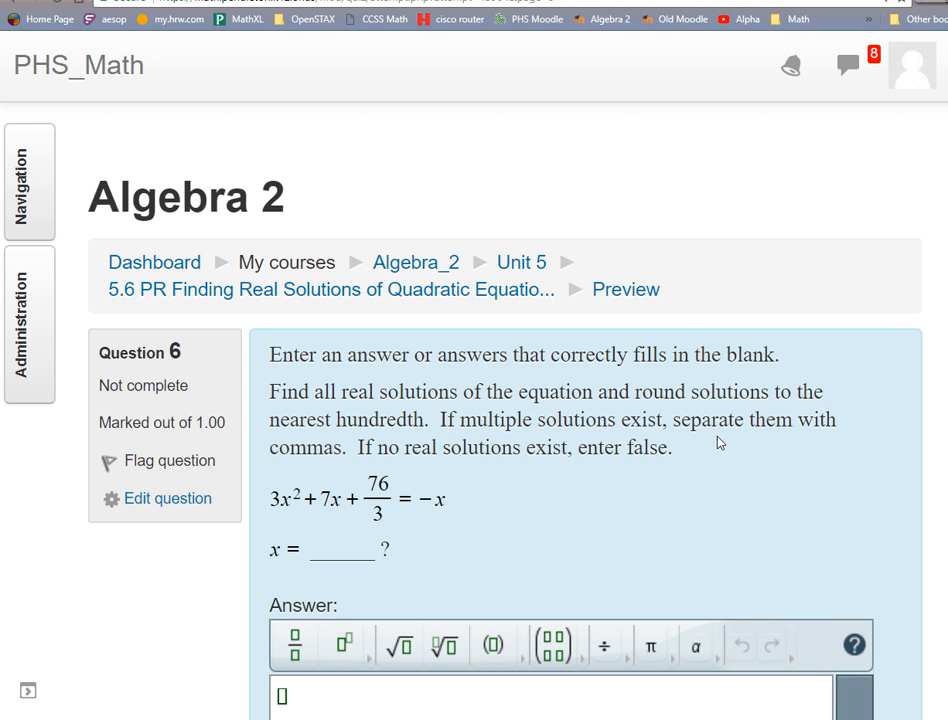
scroll(716, 446, "down", 3)
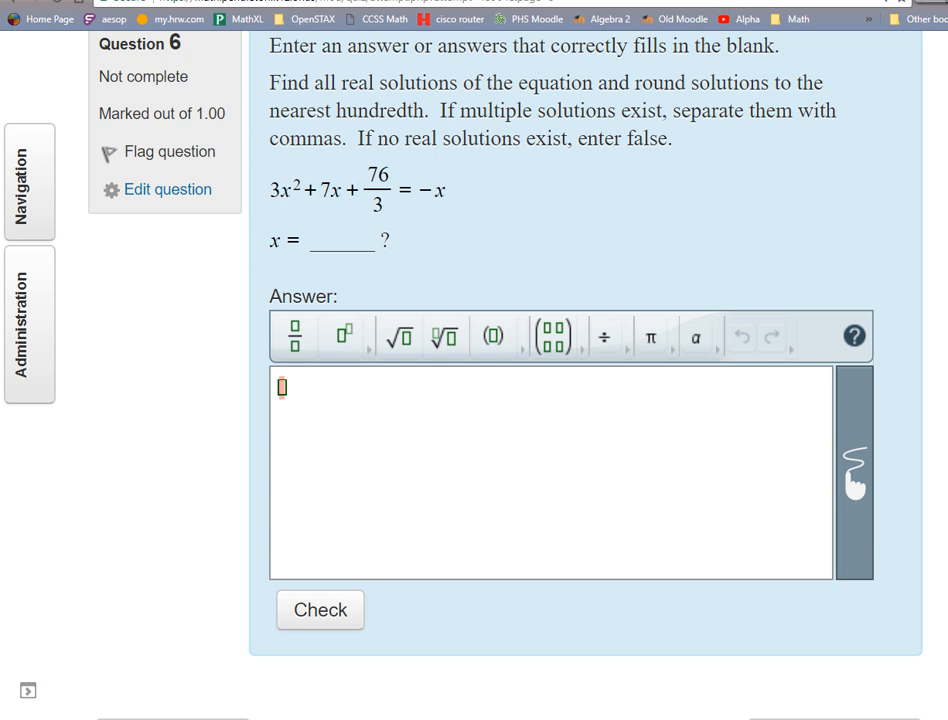
Switch to the Desmos window, place it beside the question 6 equation, and clear the old expression x² − 4x − 4 + 1.
mouse_move(190, 695)
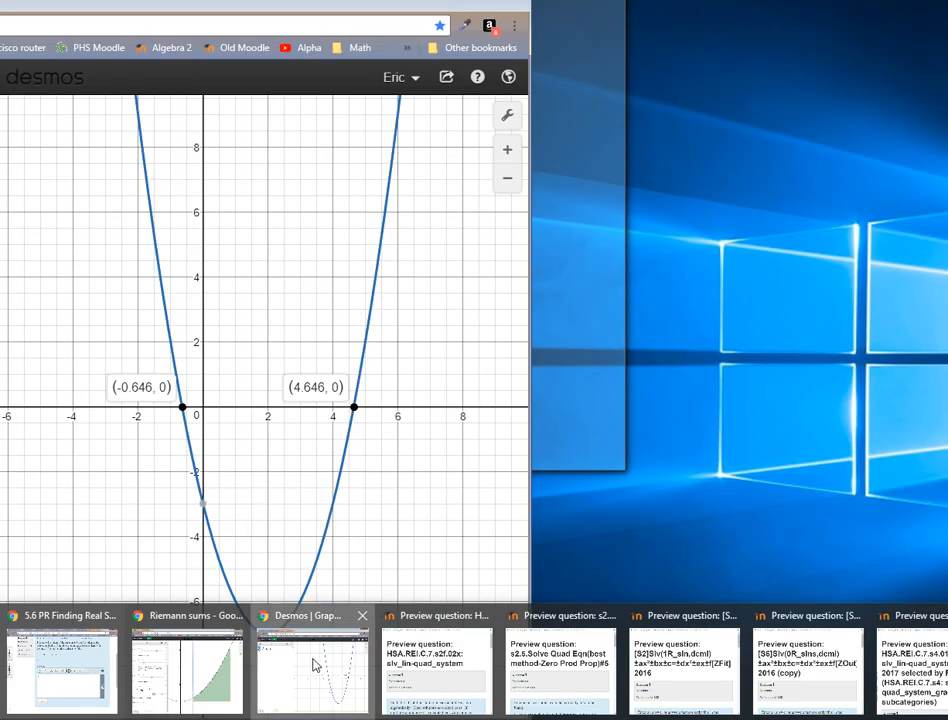
left_click(313, 662)
left_click_drag(40, 4, 947, 1)
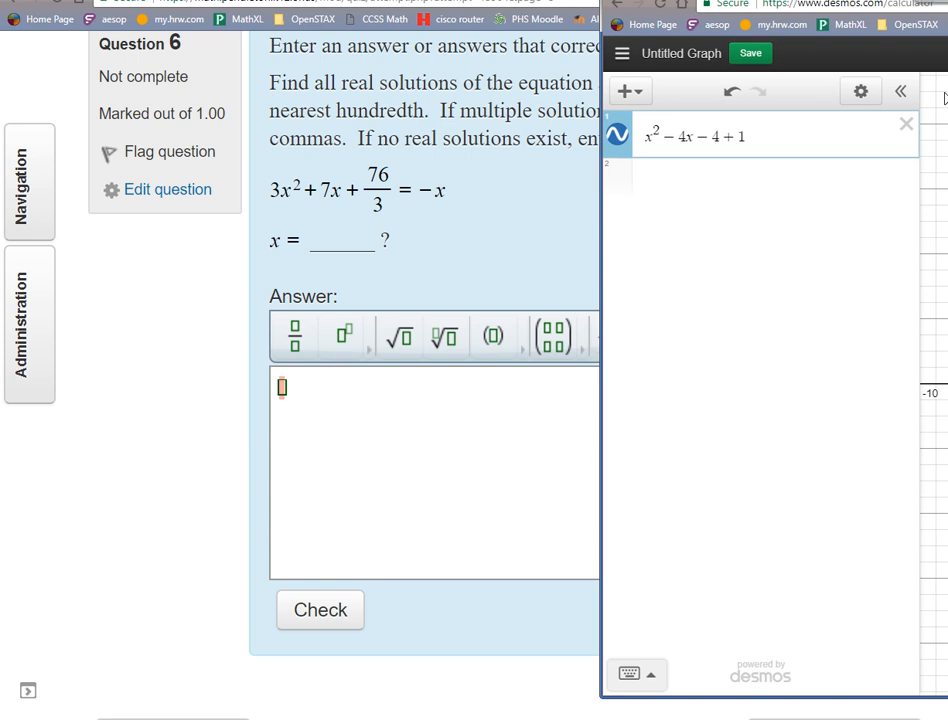
left_click(906, 124)
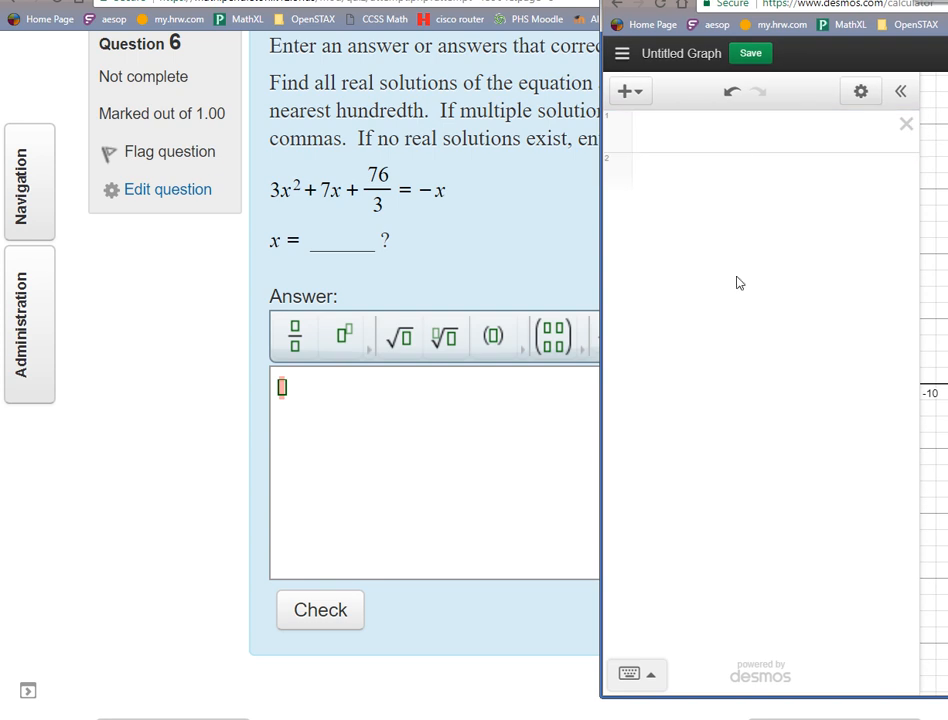
Enter the question 6 equation in the first expression line with all terms on one side, as 3x² + 7x + 76/3 + x.
left_click(738, 147)
type("3")
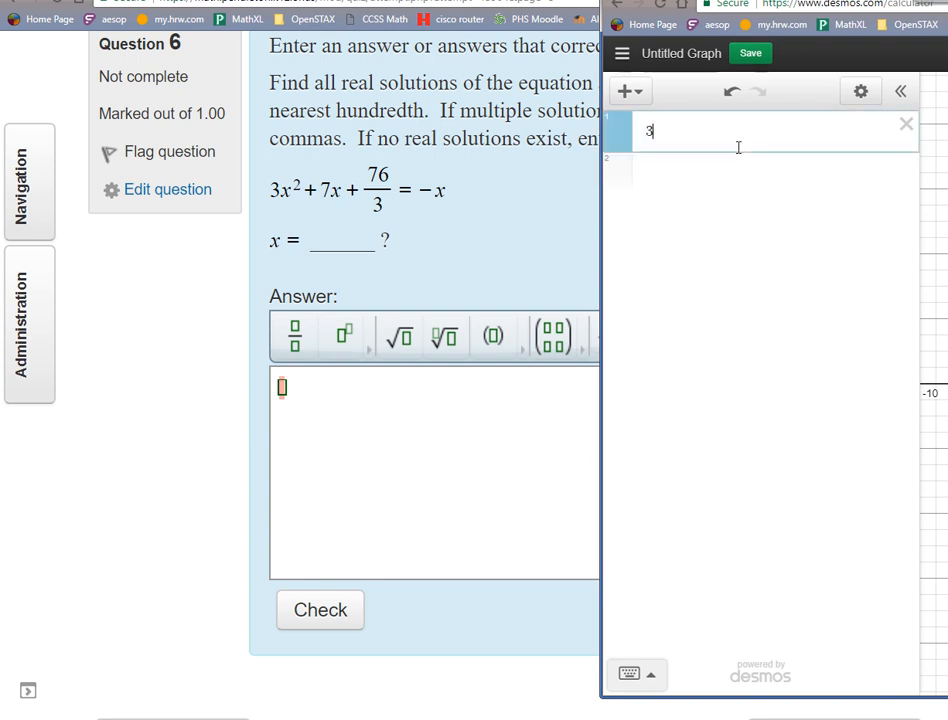
type("x^2")
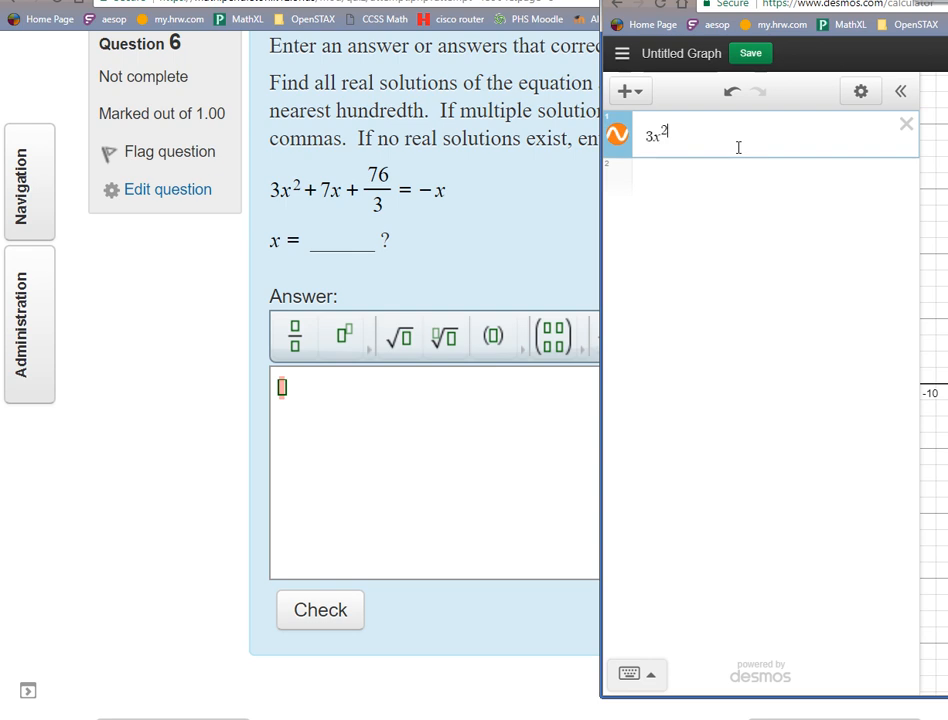
key("Right")
type("+ 7x +")
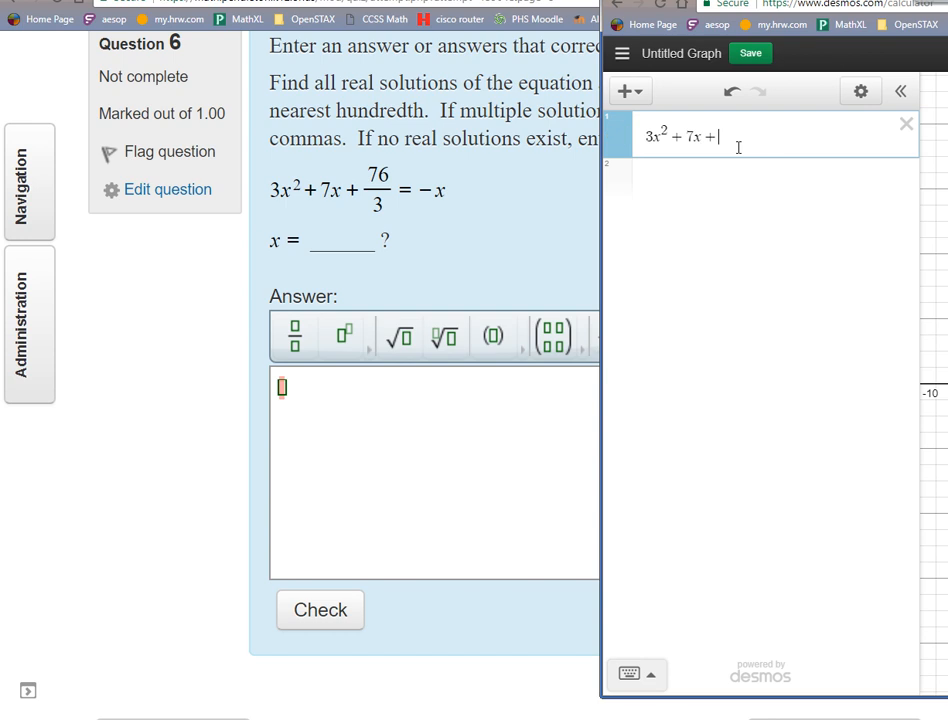
type(" 76/3")
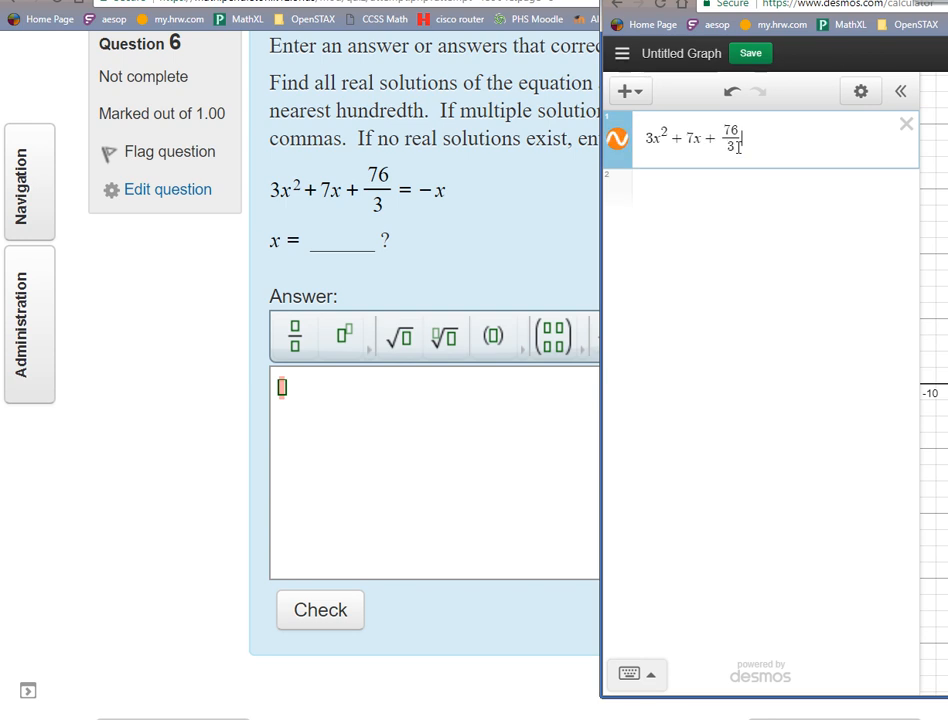
key("Right")
type("+ x")
Zoom the graph out to about −40 to 40 on the x-axis and examine the parabola's position relative to the x-axis.
left_click_drag(940, 0, 286, 0)
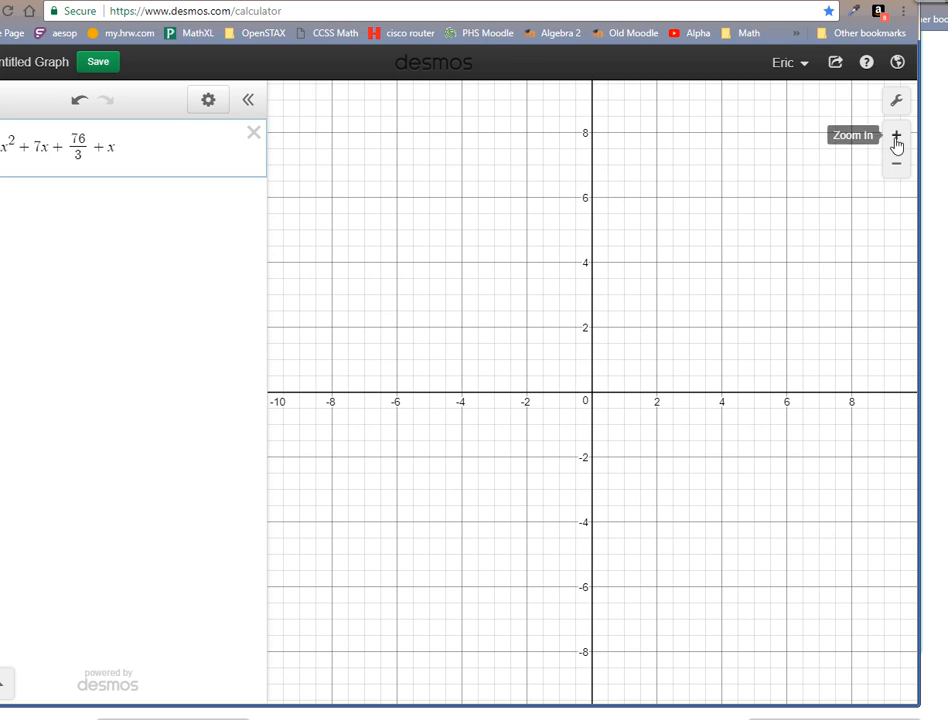
left_click(899, 175)
left_click(899, 176)
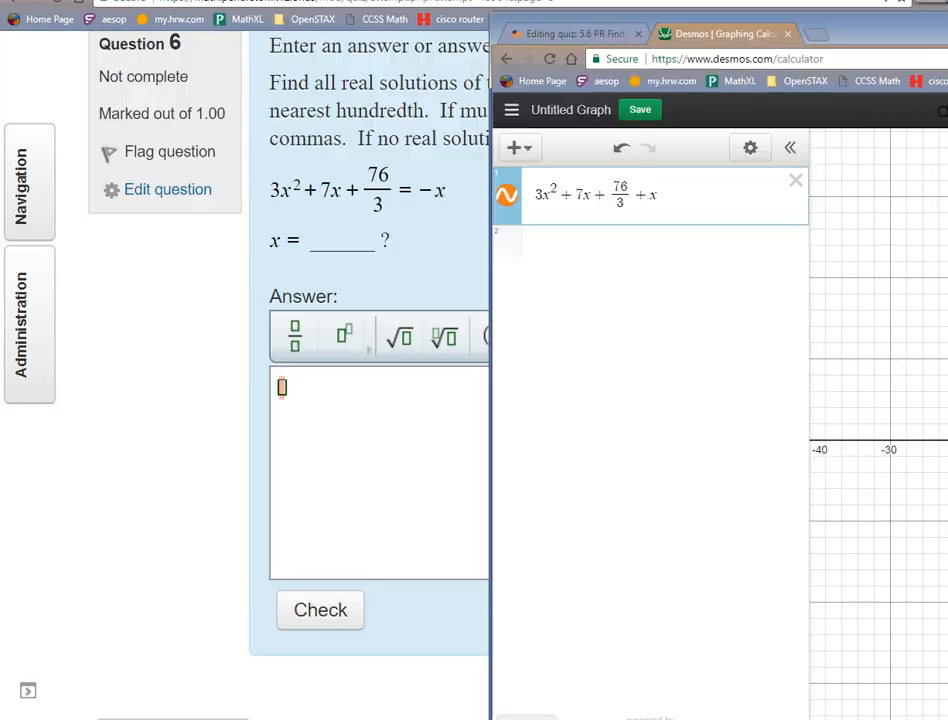
left_click_drag(503, 33, 339, 0)
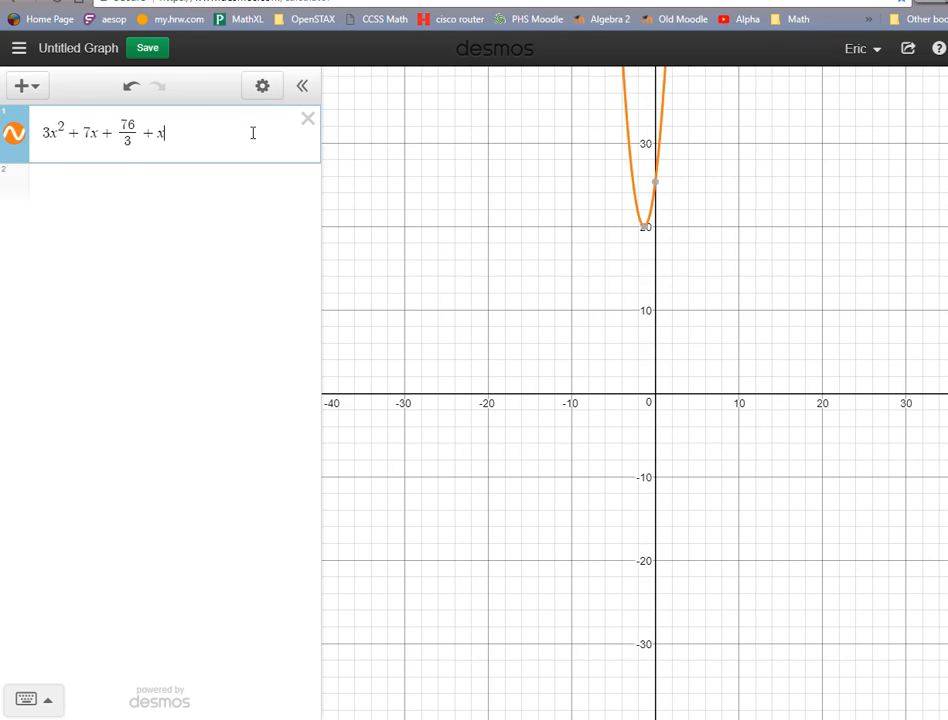
left_click_drag(733, 365, 736, 486)
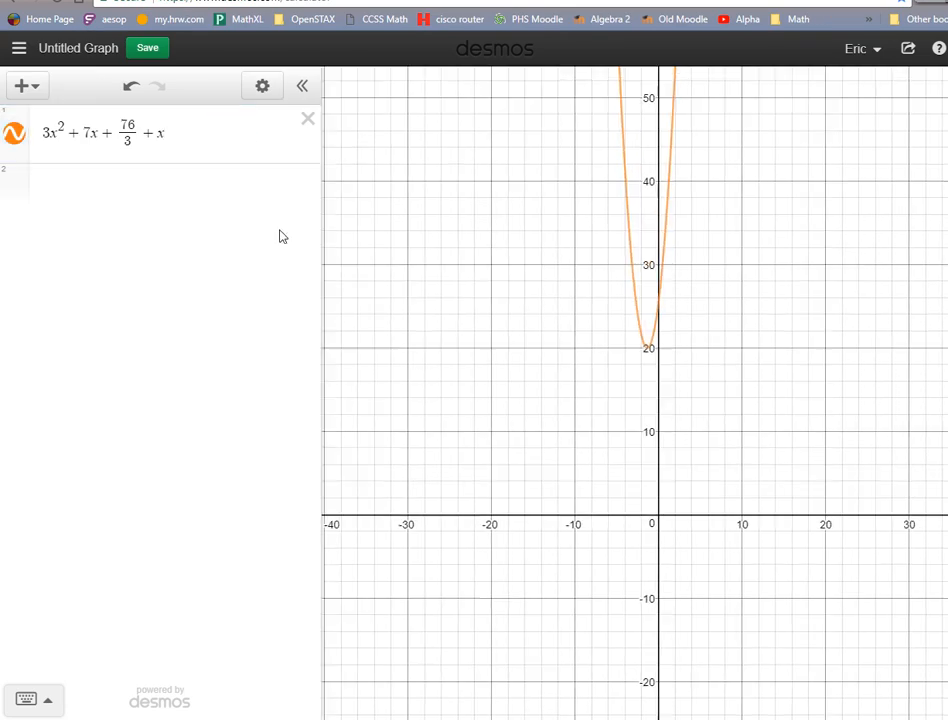
Add a second expression with the like terms combined, 3x² + 8x + 76/3, below the first one.
left_click(206, 136)
key("Return")
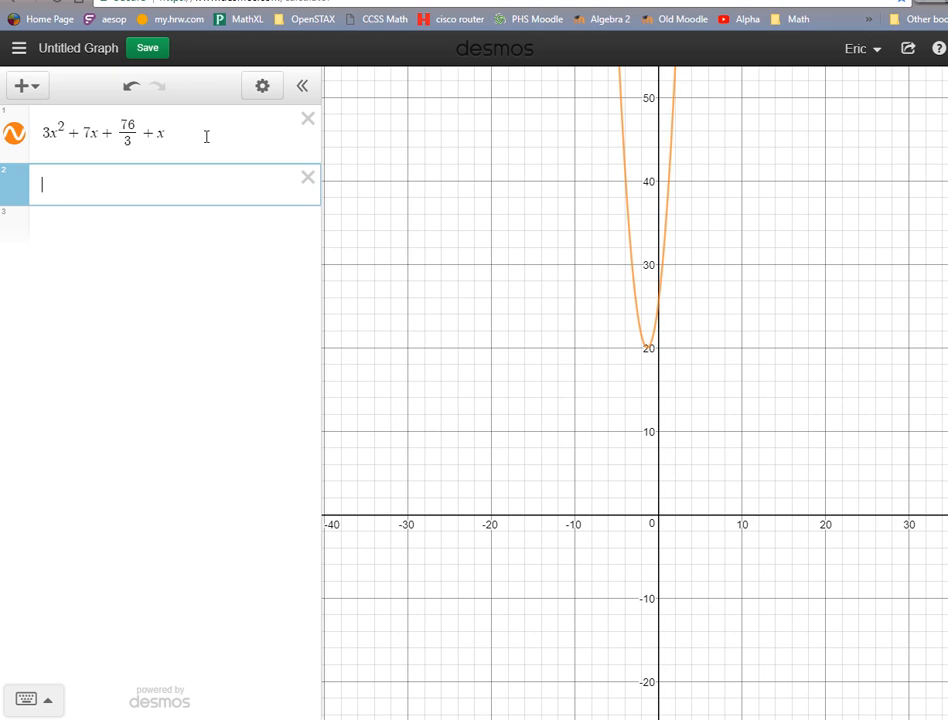
type("3x^")
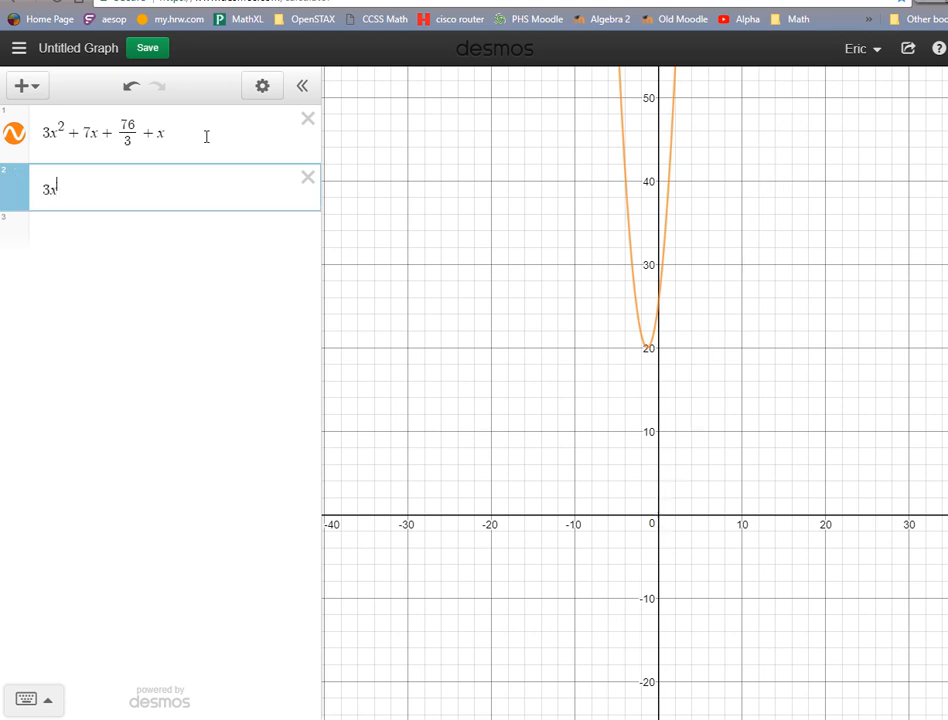
type("2")
key("Right")
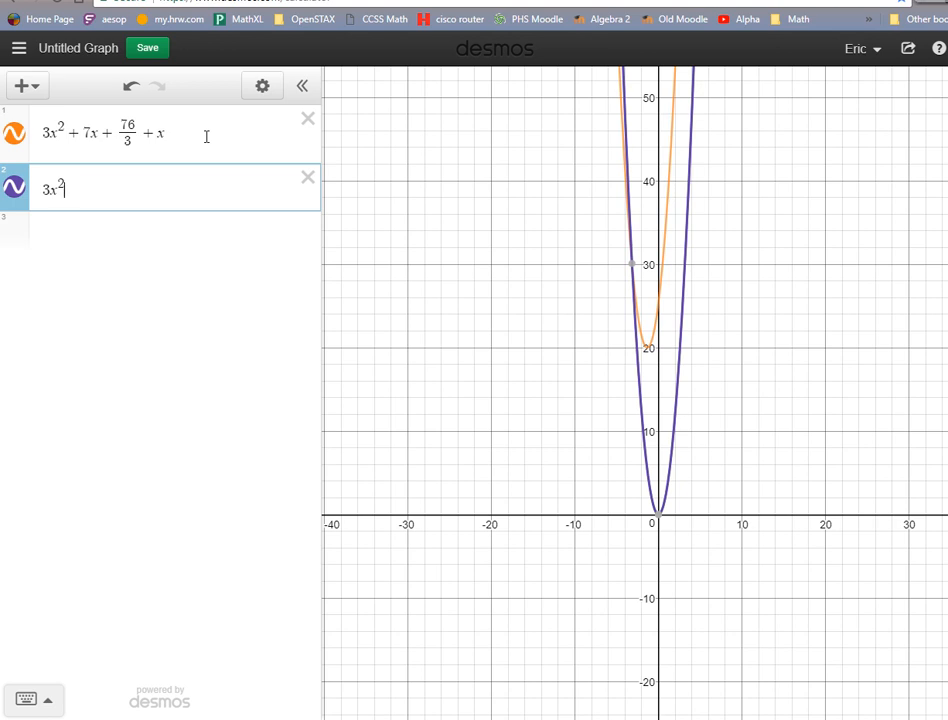
type("+")
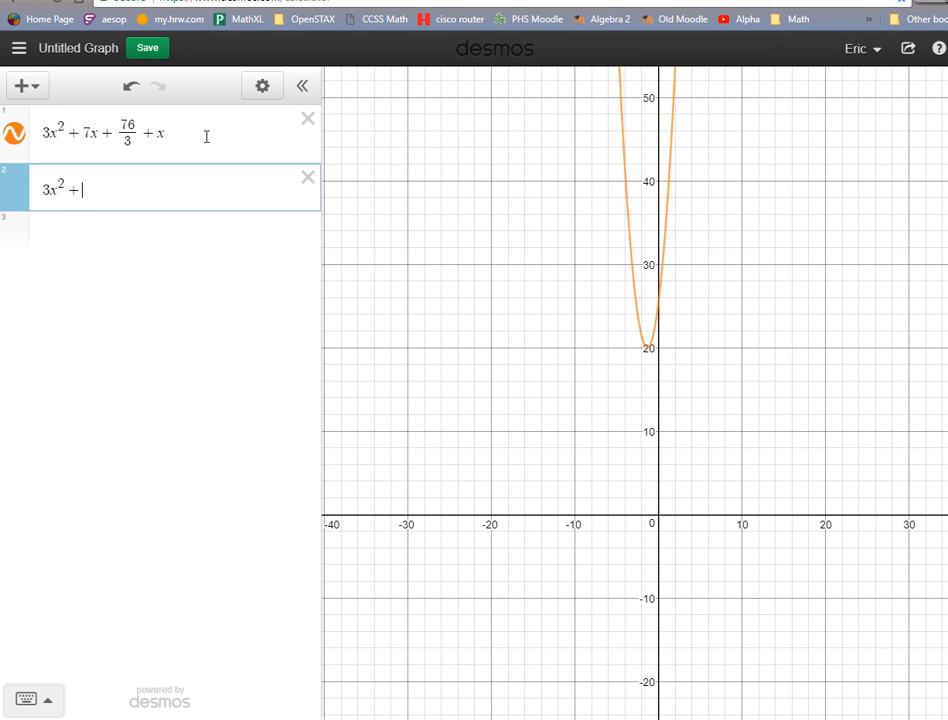
type("8x")
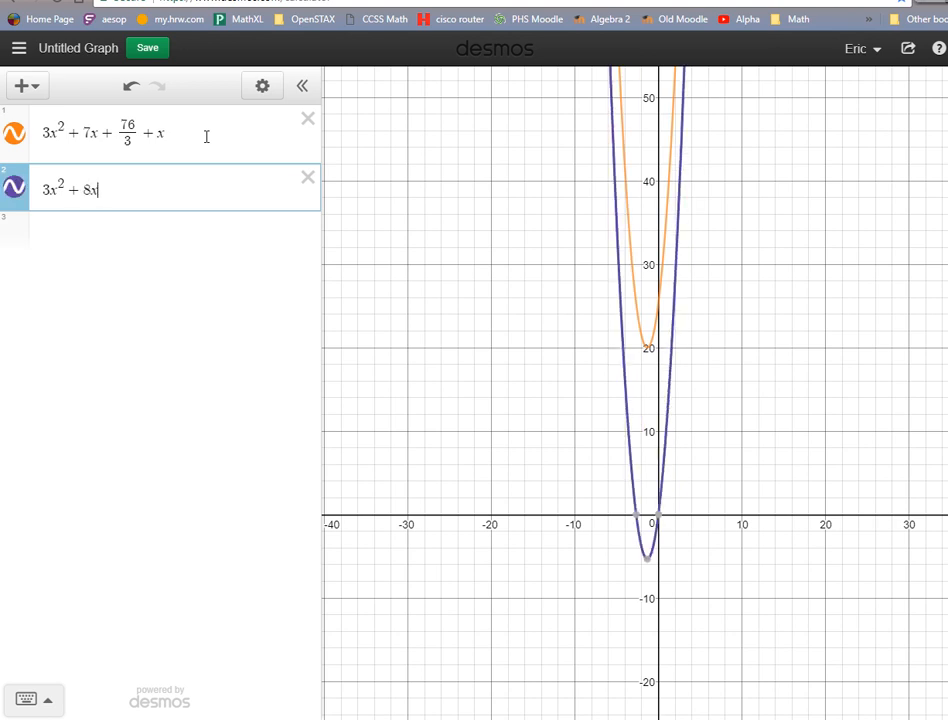
type("+76/3")
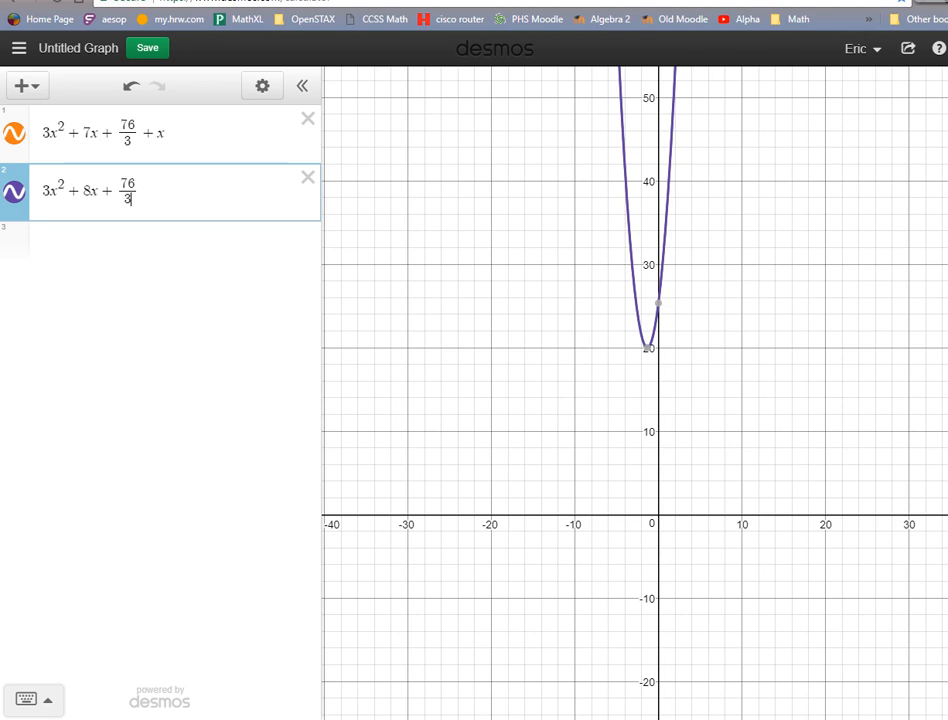
Return to the Moodle quiz, answer question 6 with false, and submit it for checking.
left_click_drag(600, 1, 947, 14)
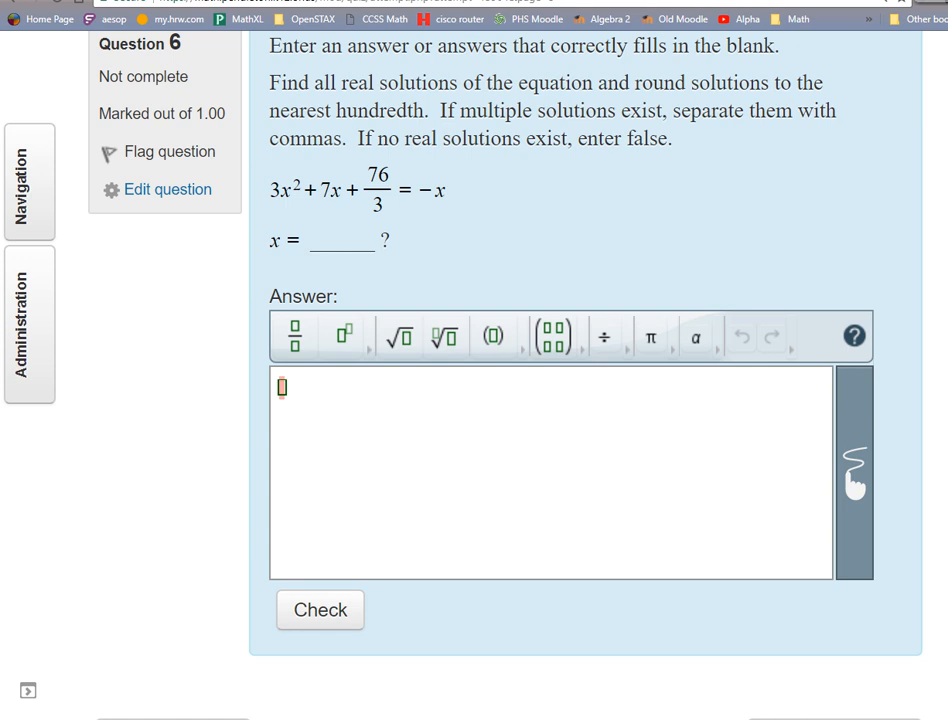
left_click_drag(947, 40, 399, 18)
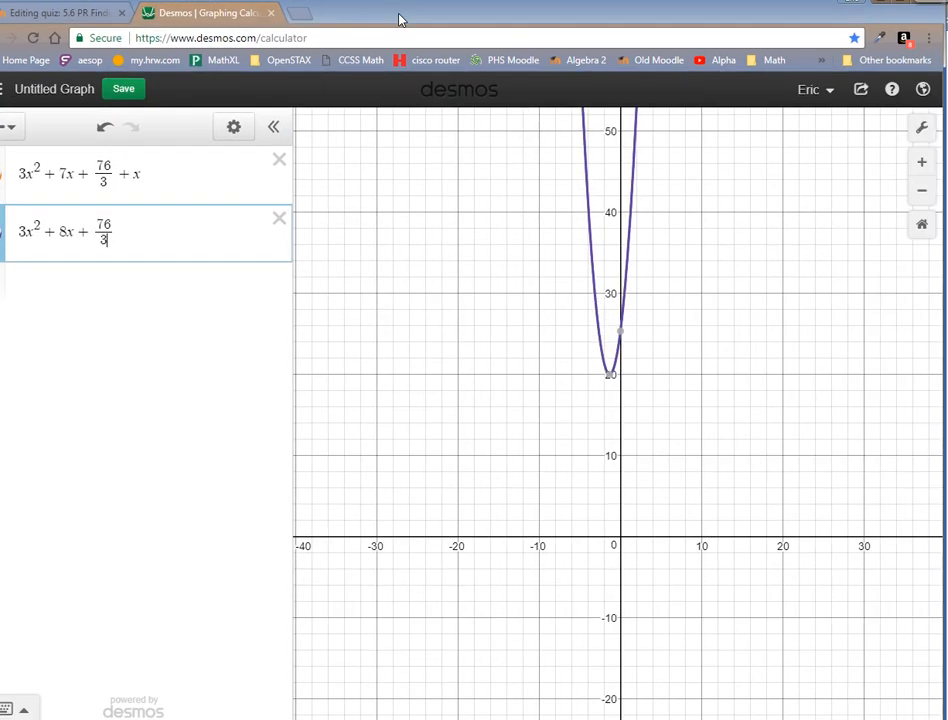
left_click(880, 2)
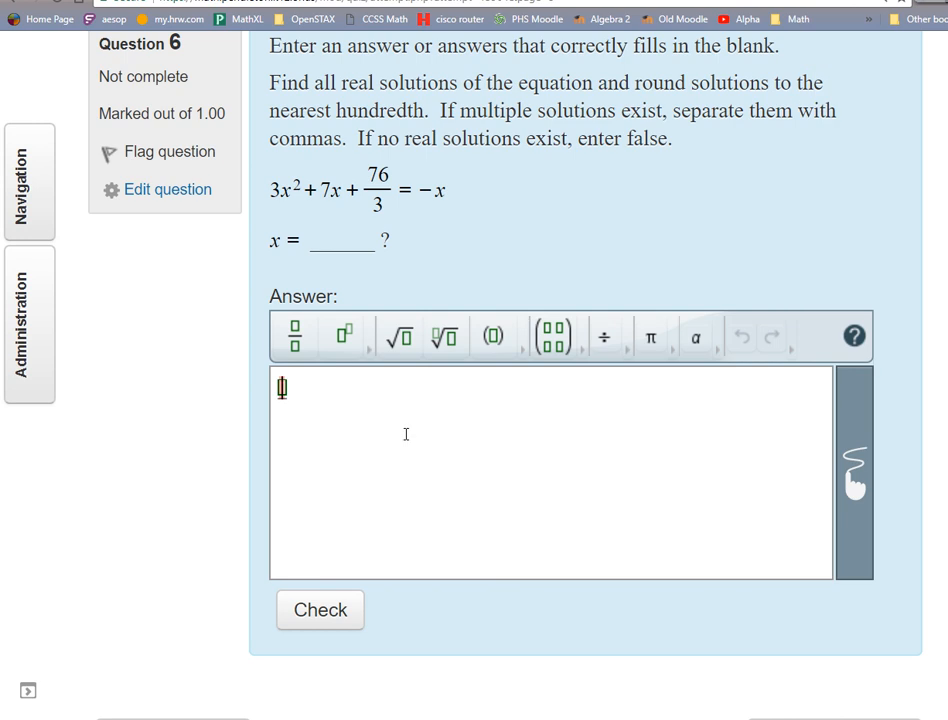
type("fals")
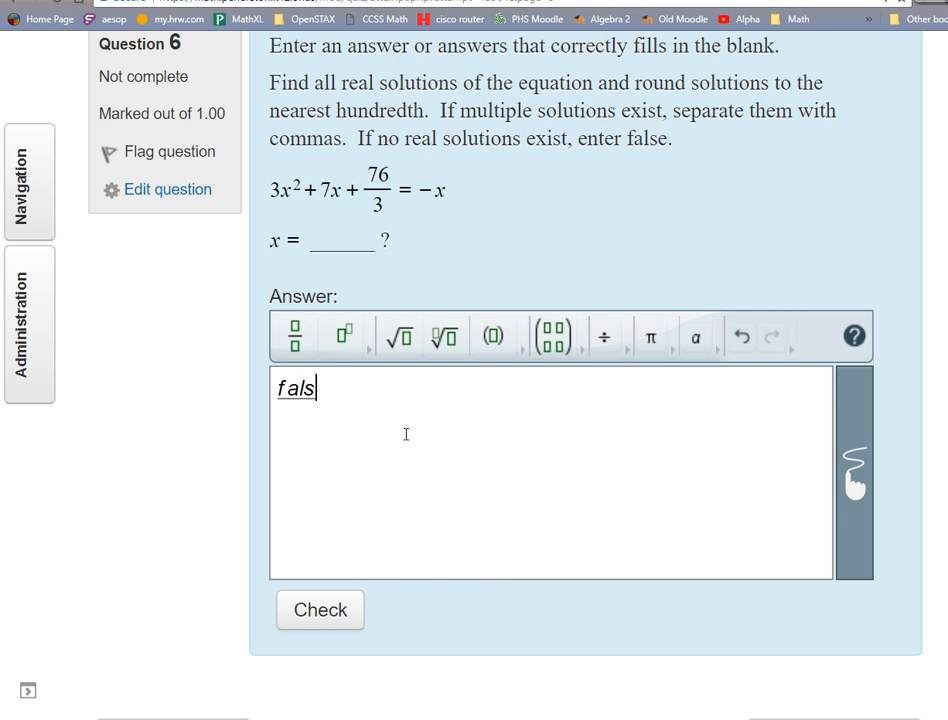
type("e")
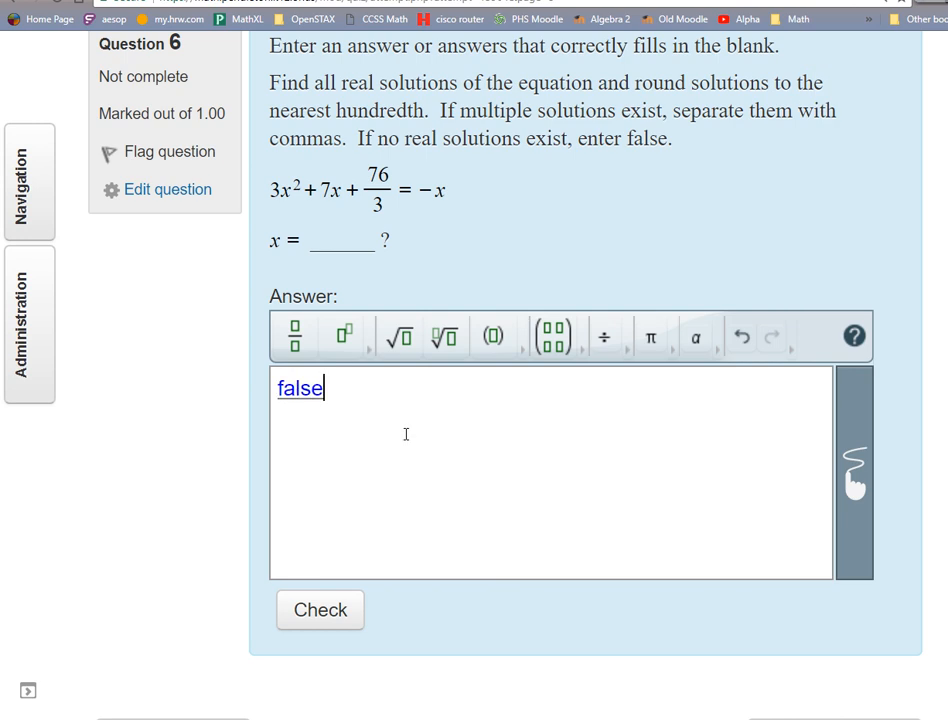
left_click(329, 610)
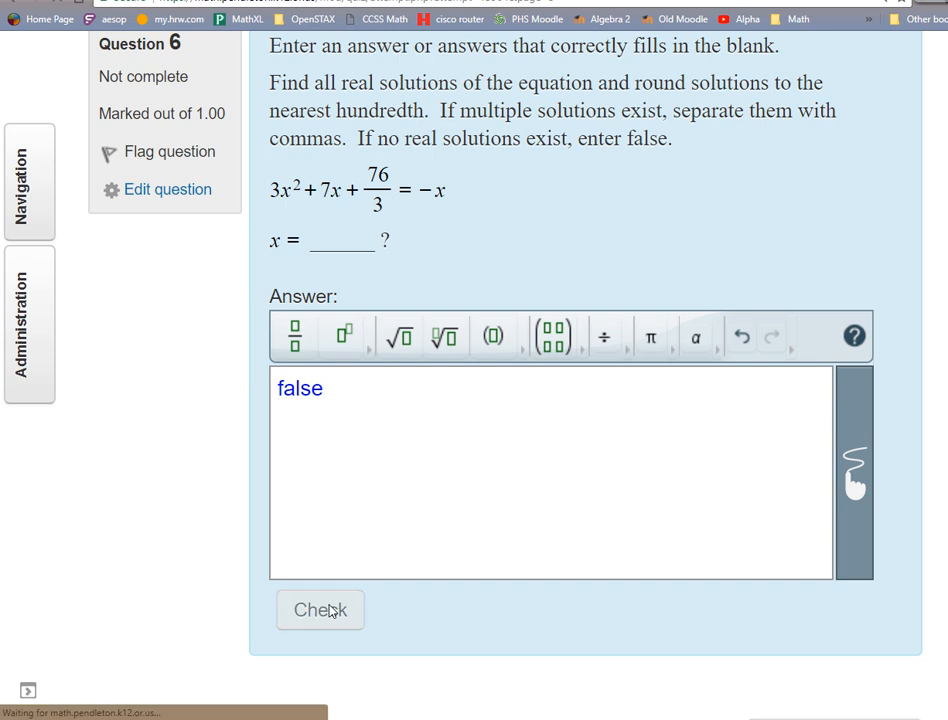